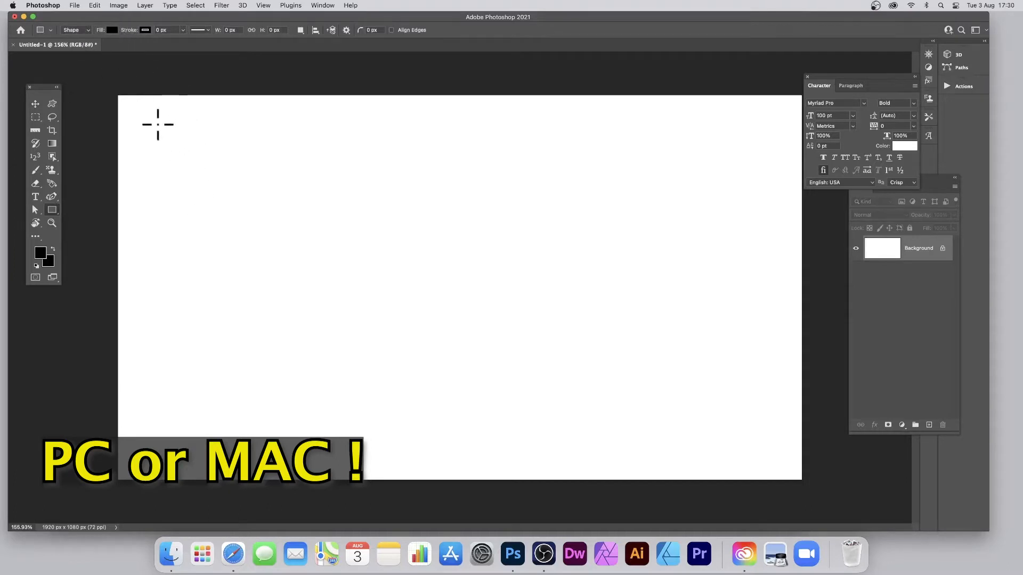
Step: Draw a black rectangle about 1720 by 895 px on the canvas and fill it with white placeholder paragraph text
drag(149, 114, 761, 432)
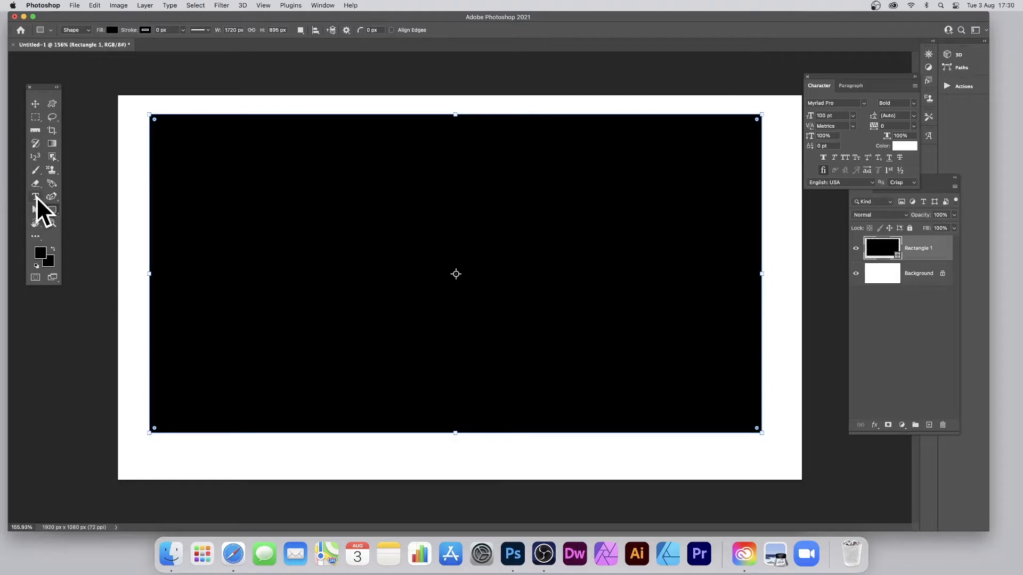
drag(37, 197, 102, 196)
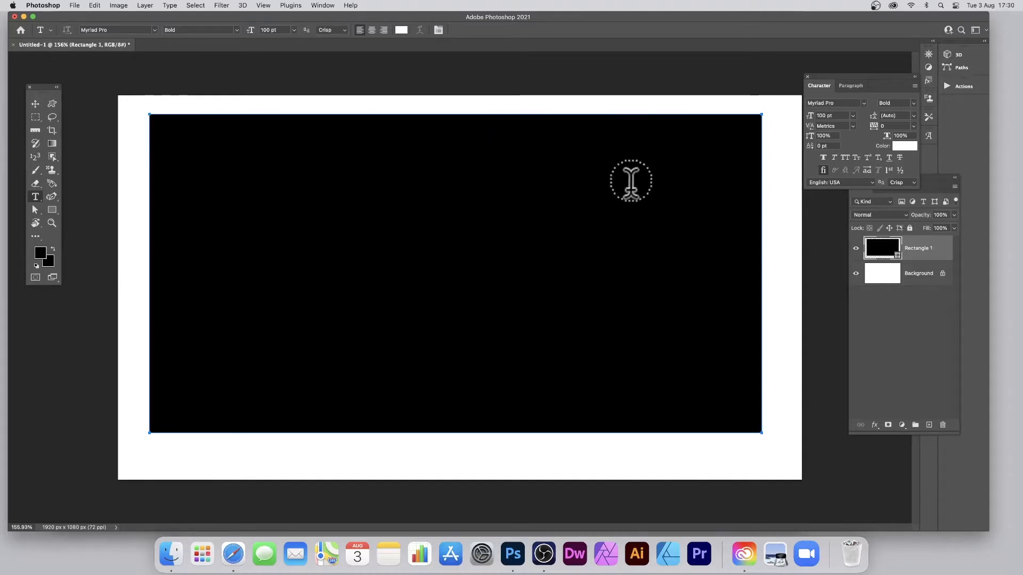
click(165, 134)
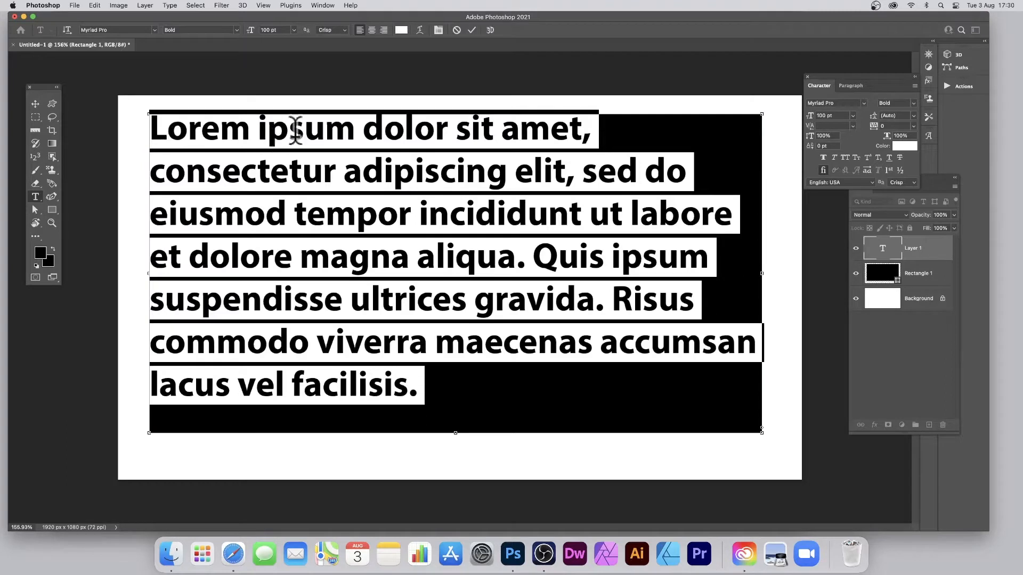
click(293, 29)
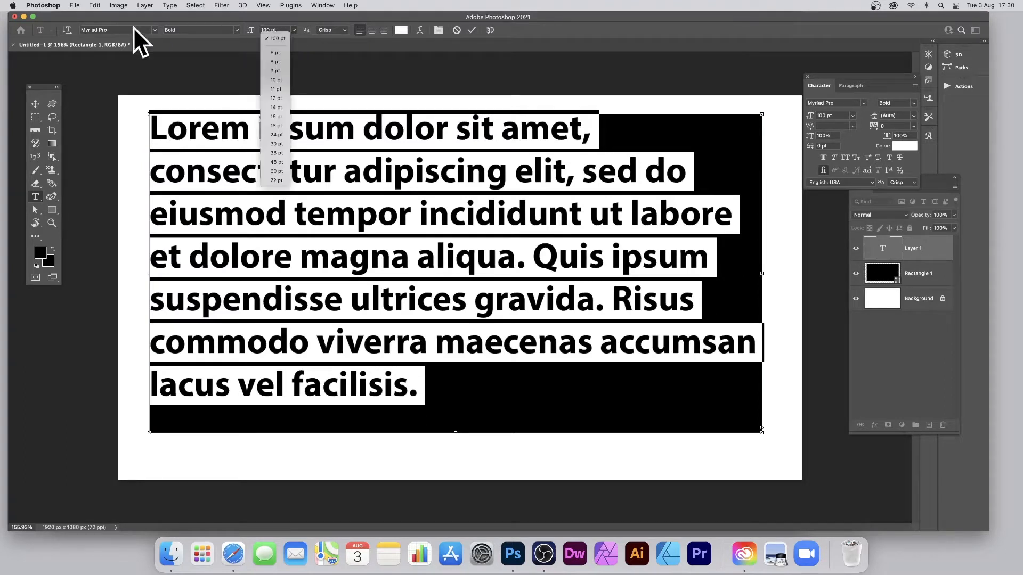
click(297, 19)
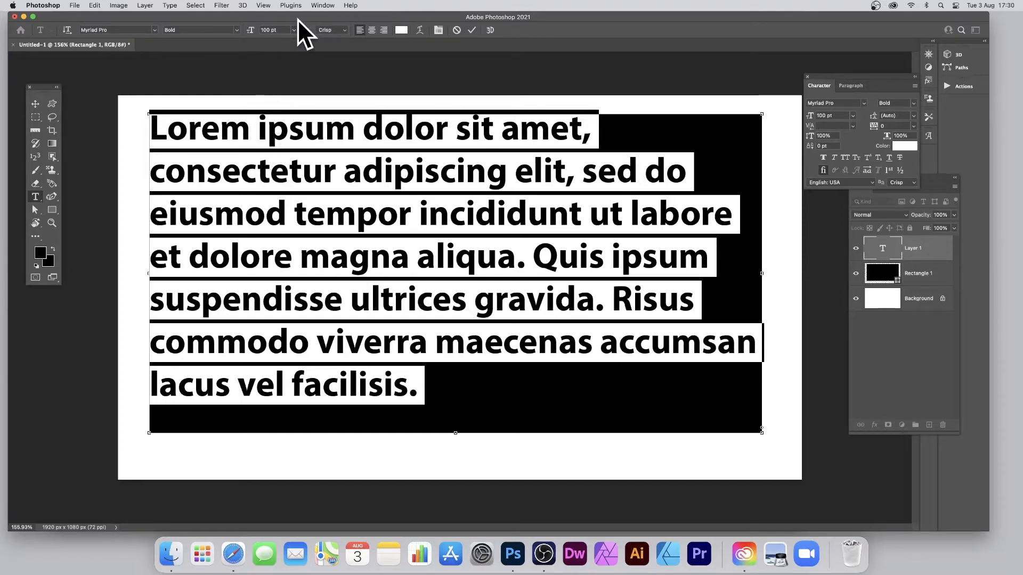
click(471, 30)
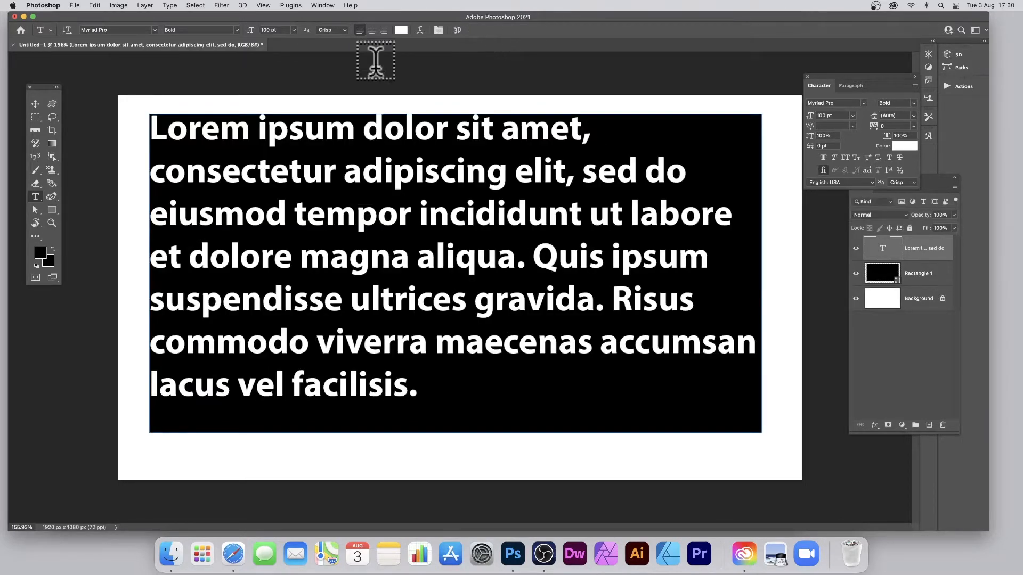
Step: Convert the Lorem ipsum text layer to a vector shape
click(35, 103)
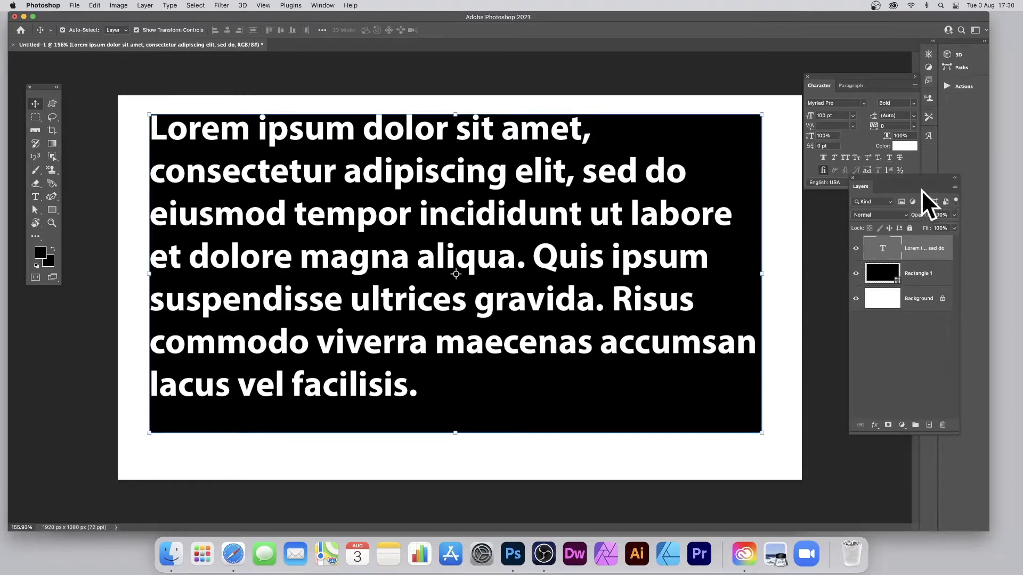
drag(862, 186, 718, 115)
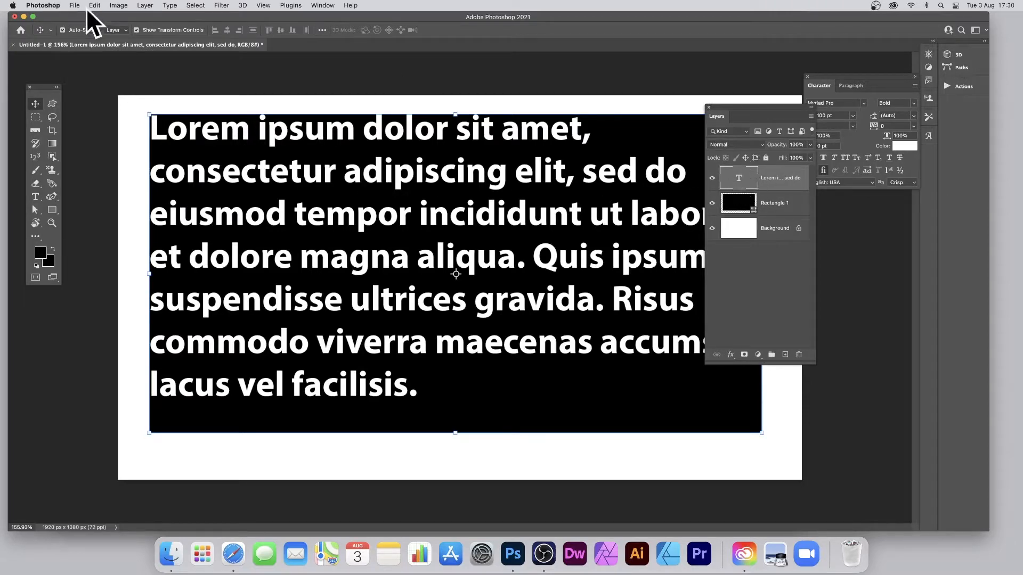
click(171, 7)
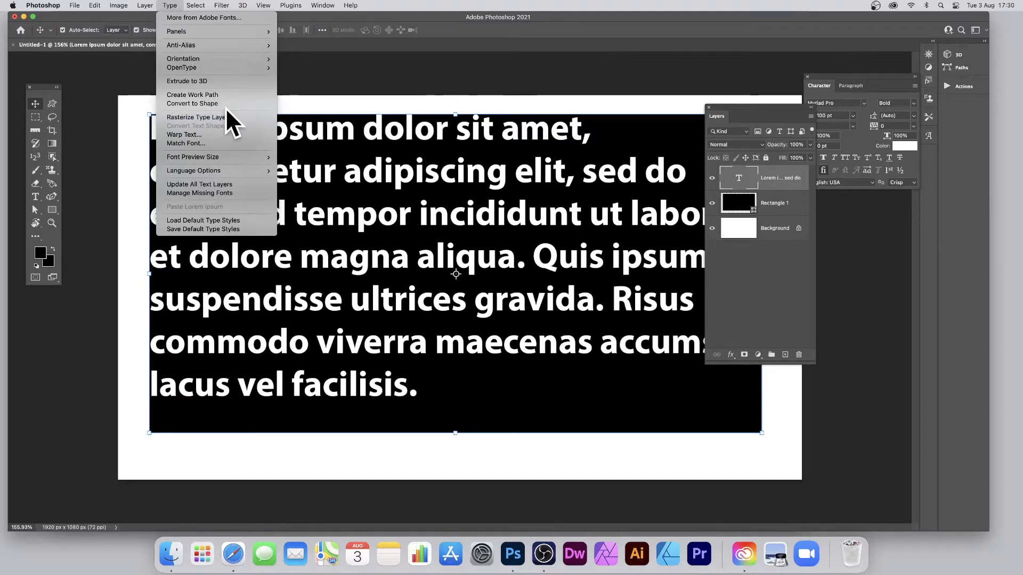
click(184, 104)
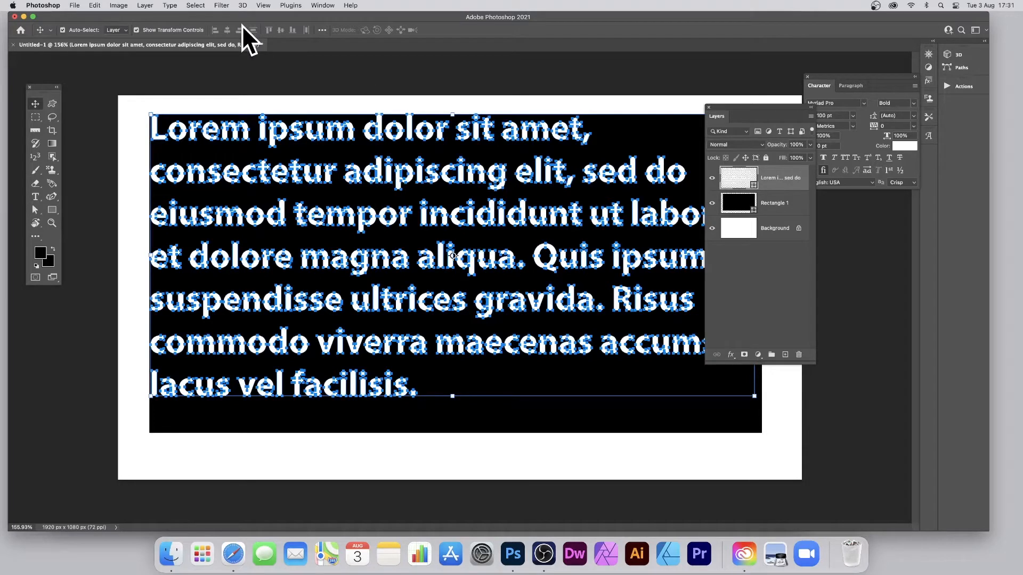
click(738, 202)
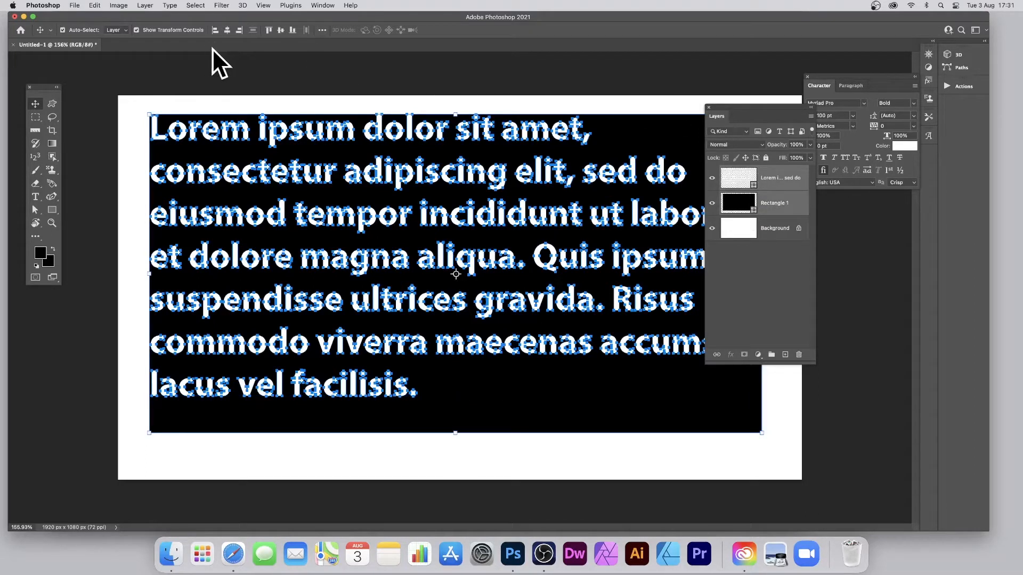
click(144, 6)
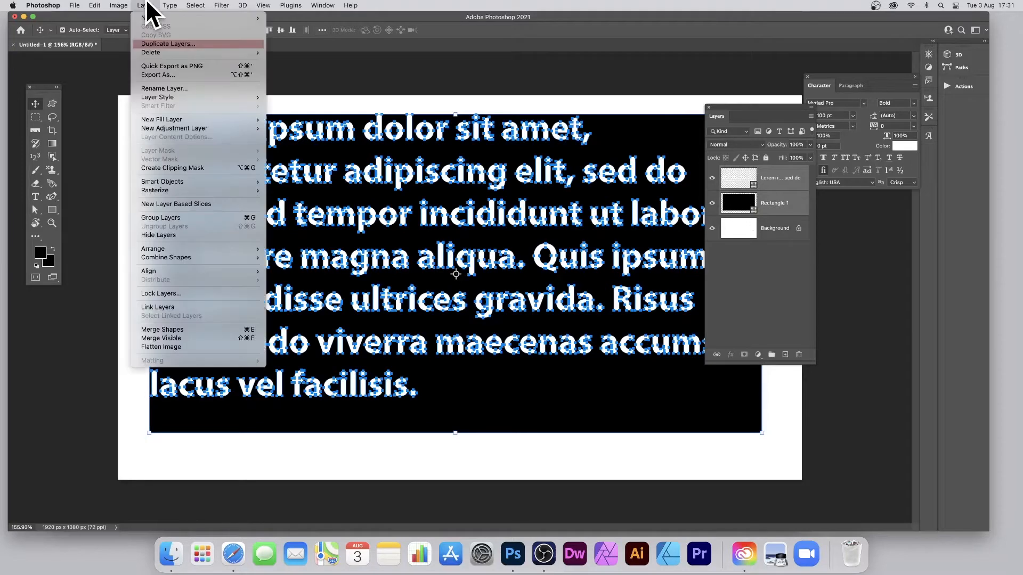
mouse_move(195, 258)
click(538, 209)
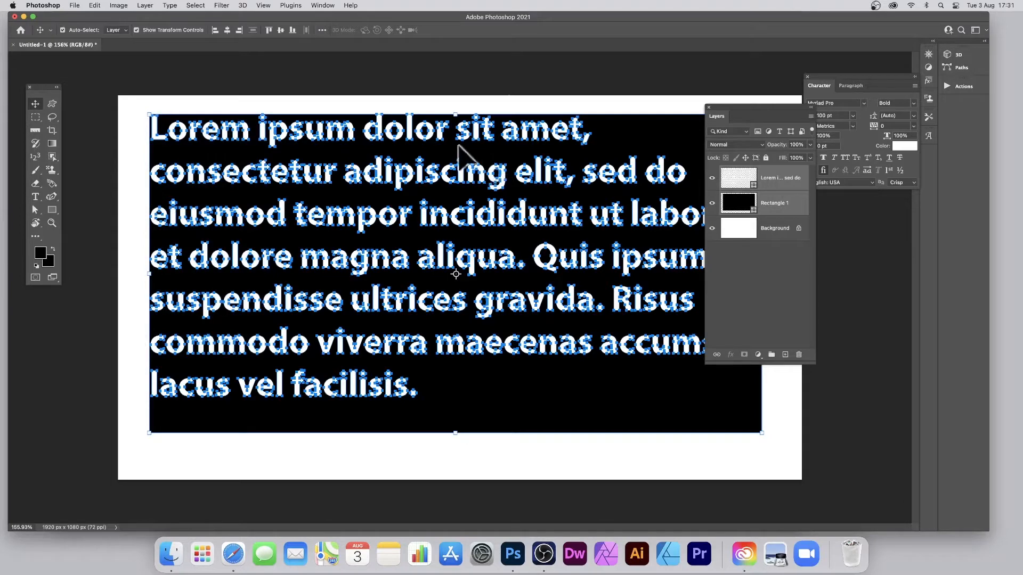
key(super)
click(739, 264)
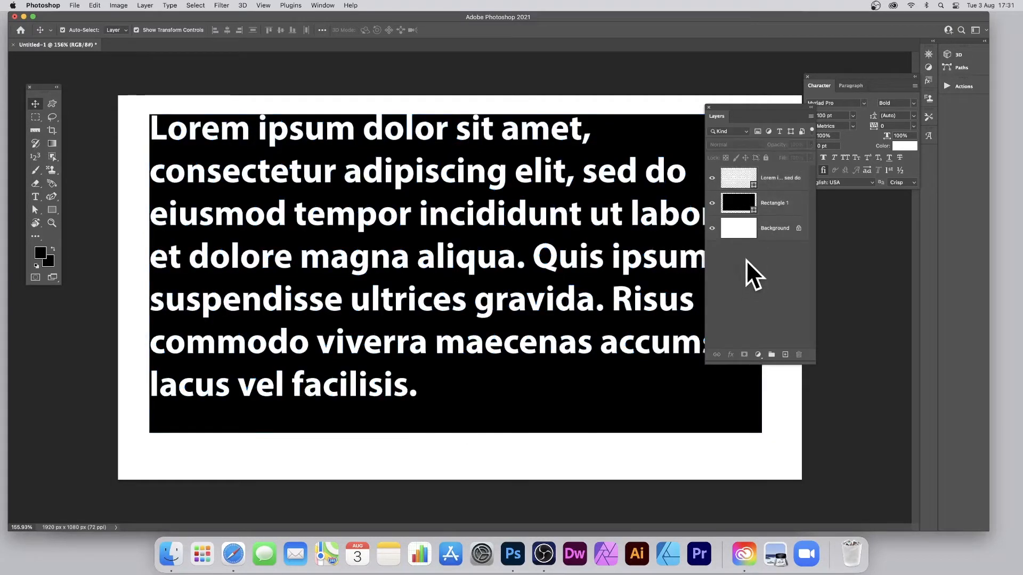
Step: Place the rectangle layer above the text shape layer and combine both with Subtract Shapes at Overlap
click(740, 206)
drag(740, 210, 733, 174)
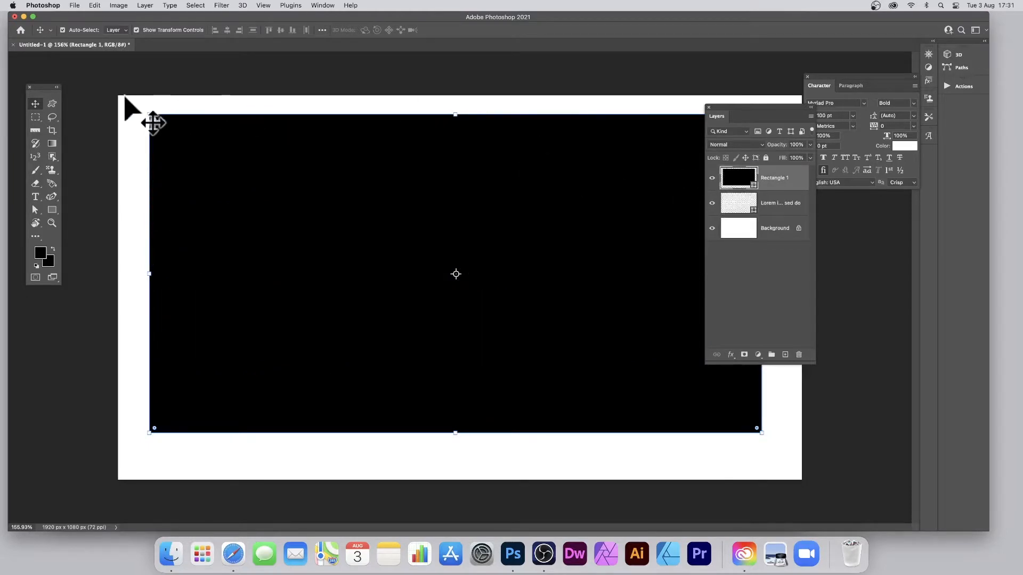
drag(126, 95, 777, 451)
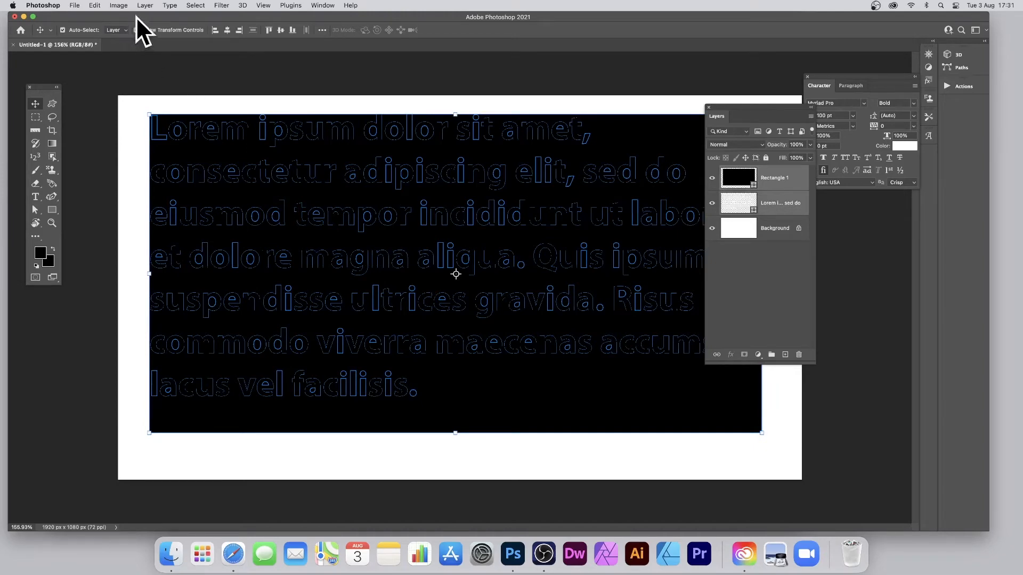
click(146, 5)
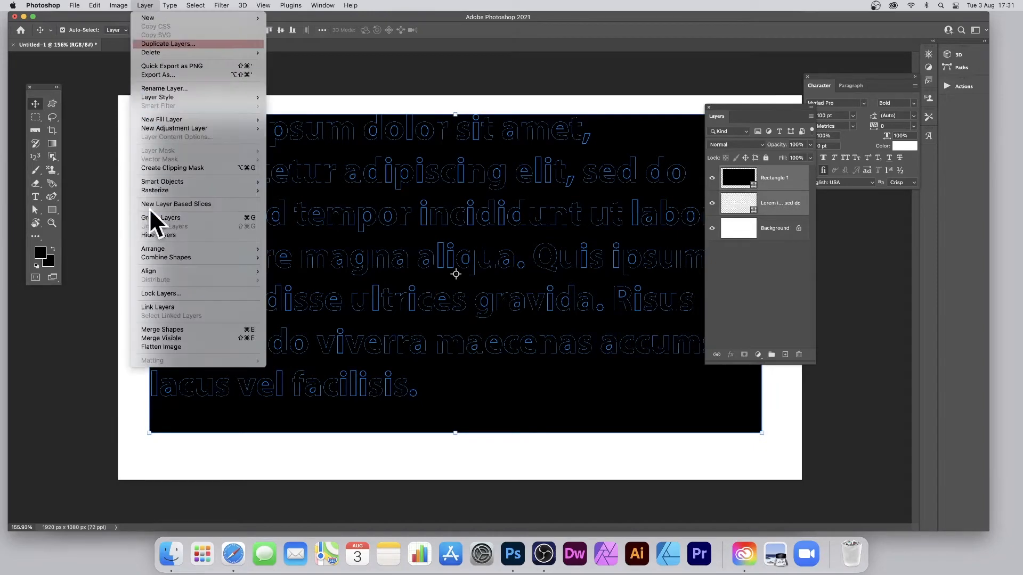
mouse_move(172, 257)
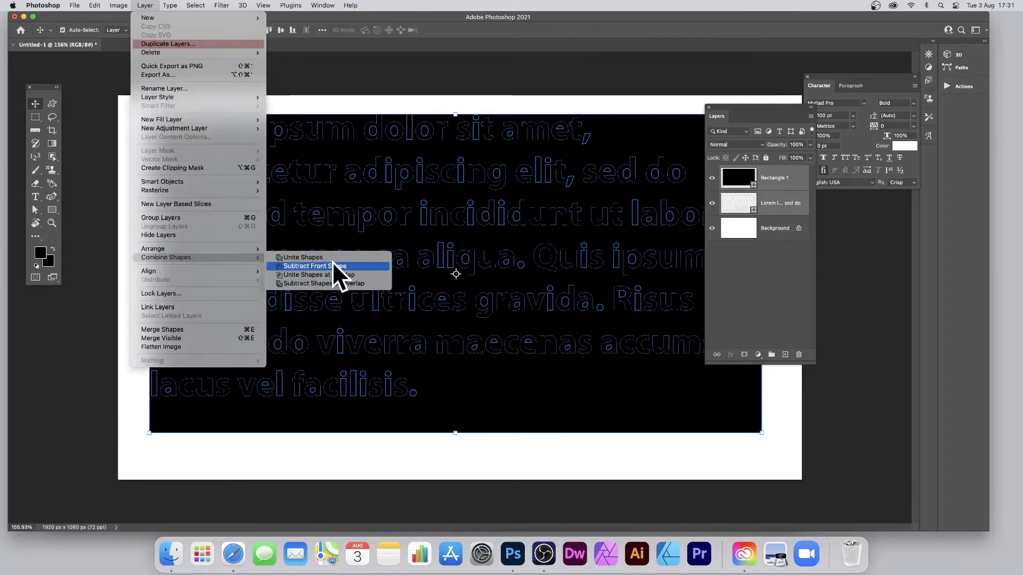
click(310, 283)
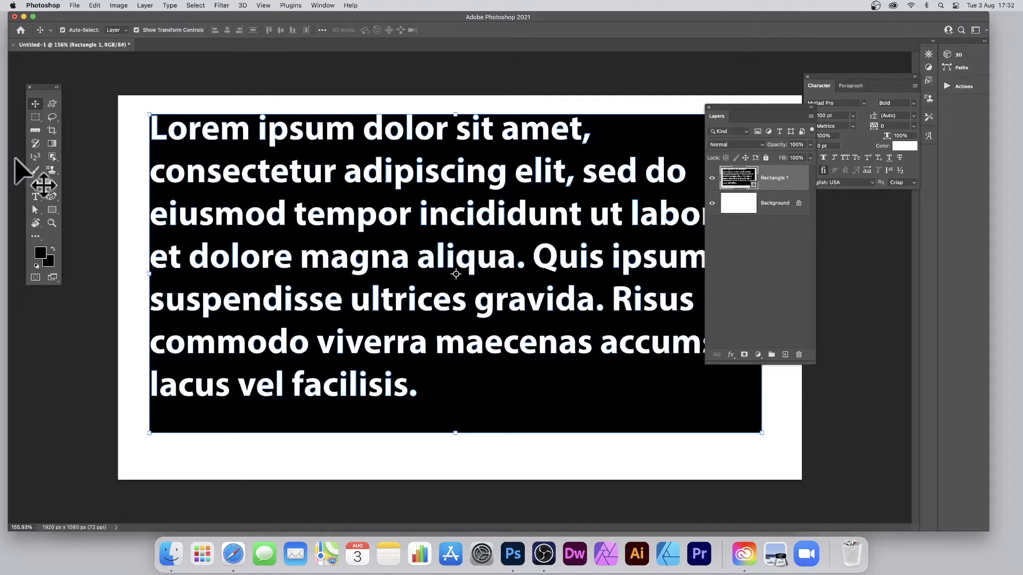
Step: Select all paths of the combined rectangle and text shape and merge its shape components
drag(34, 208, 80, 220)
drag(126, 96, 792, 482)
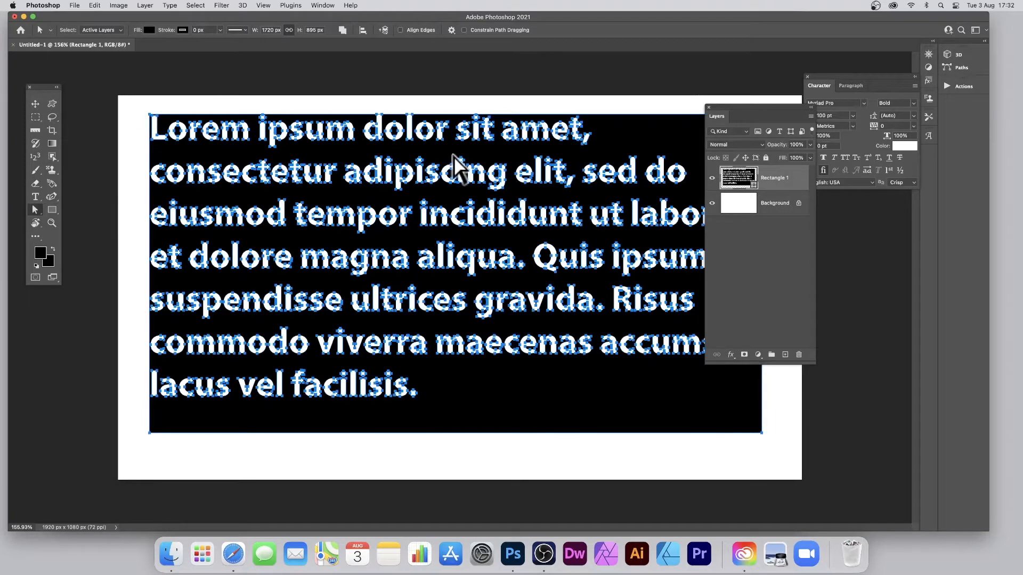
click(341, 30)
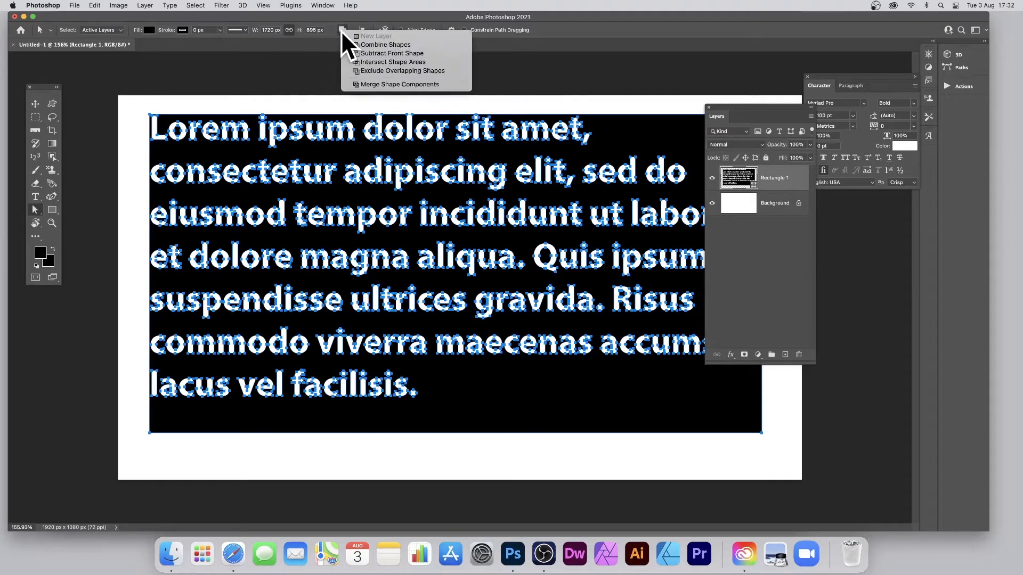
click(393, 81)
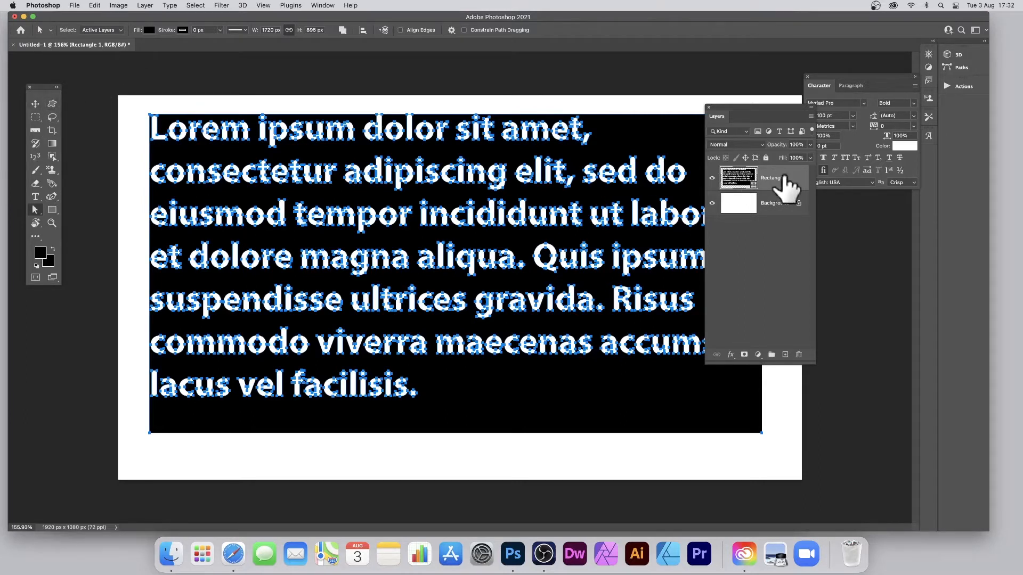
Step: Define the merged text cut-out as a custom shape named Shape 4
click(95, 6)
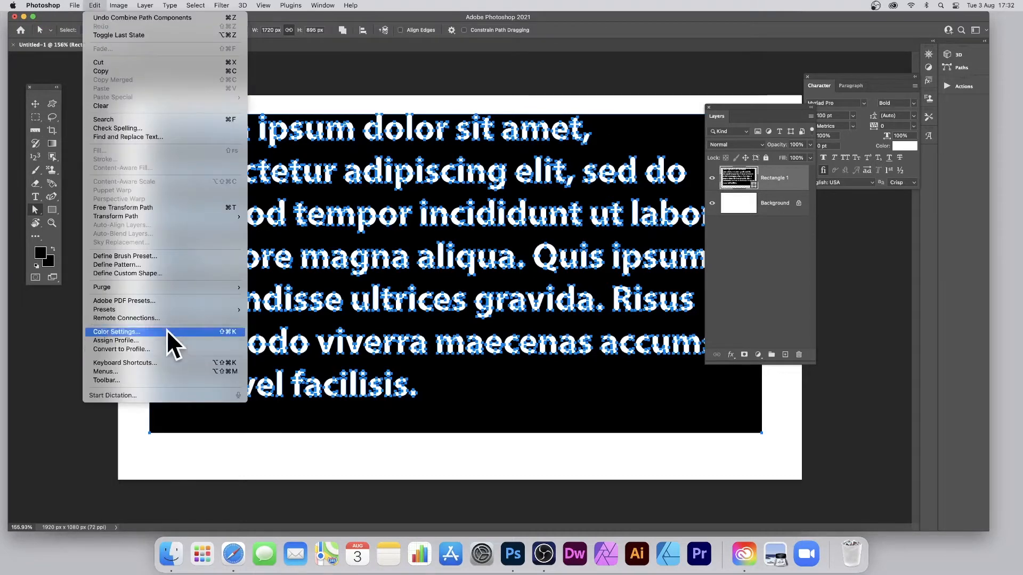
click(151, 274)
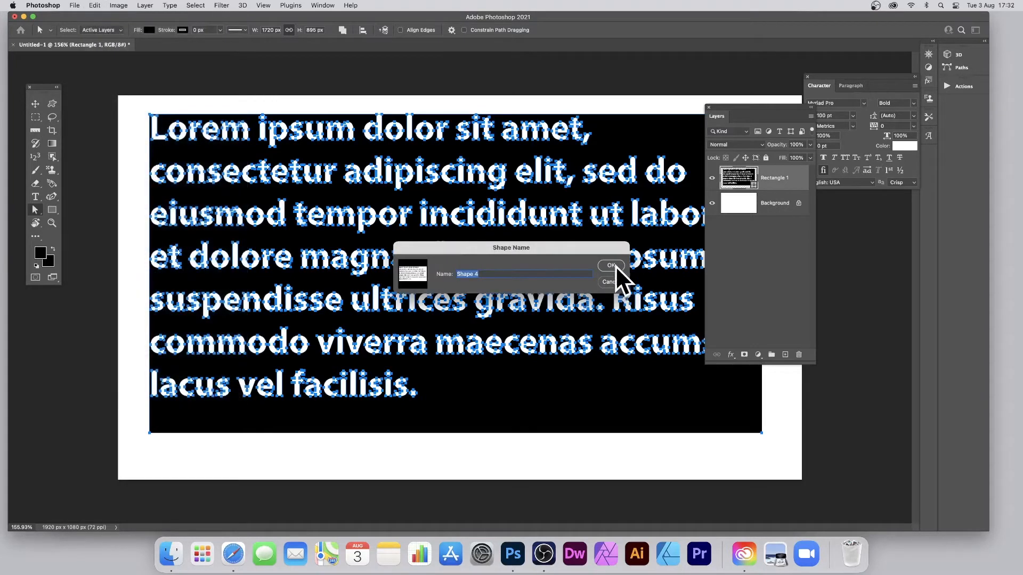
click(612, 264)
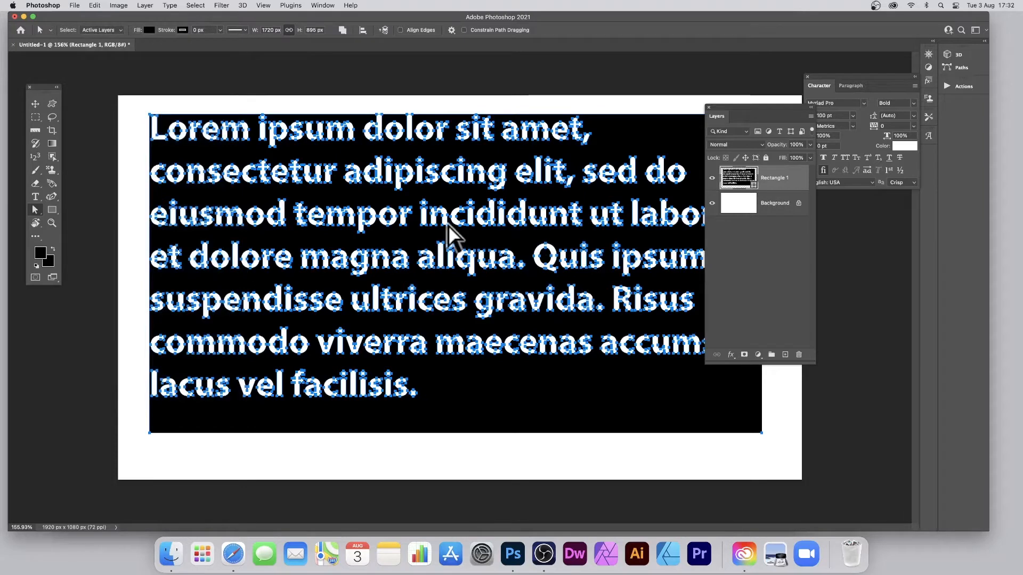
Step: Scale the text cut-out shape proportionally to about 71% and move it toward the canvas's upper-left area
click(36, 103)
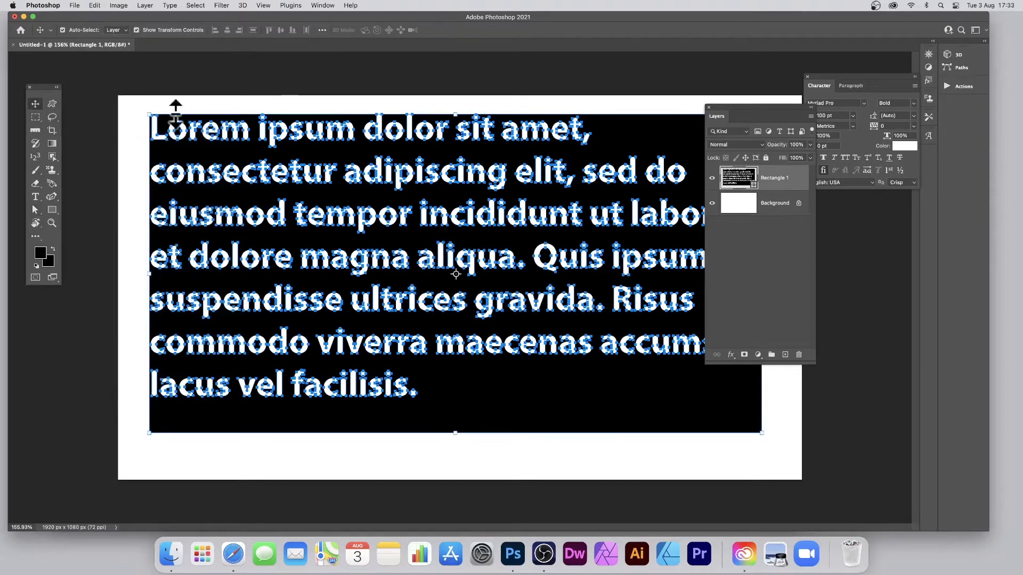
key(super+t)
drag(143, 106, 319, 197)
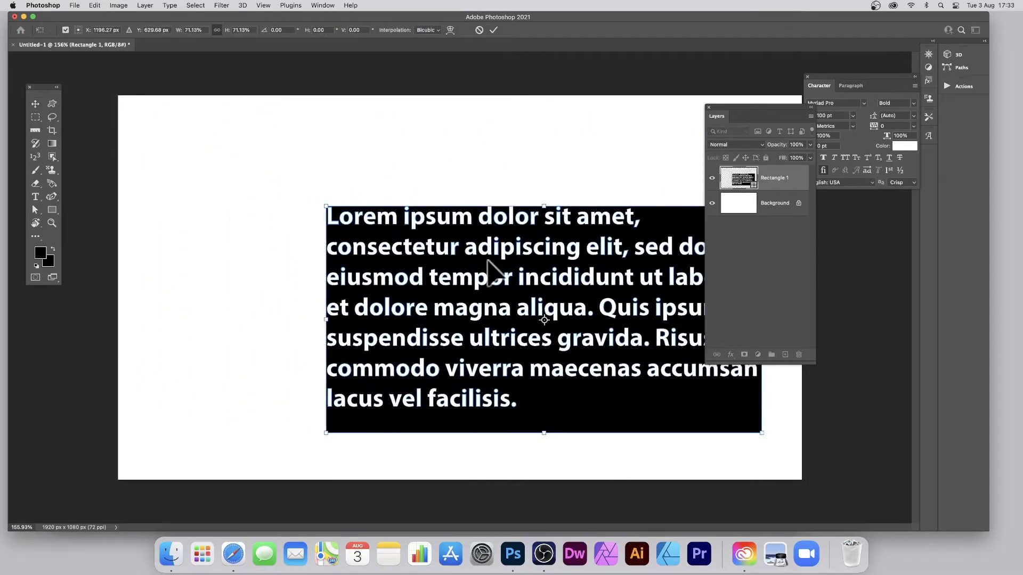
drag(489, 270, 322, 208)
click(493, 30)
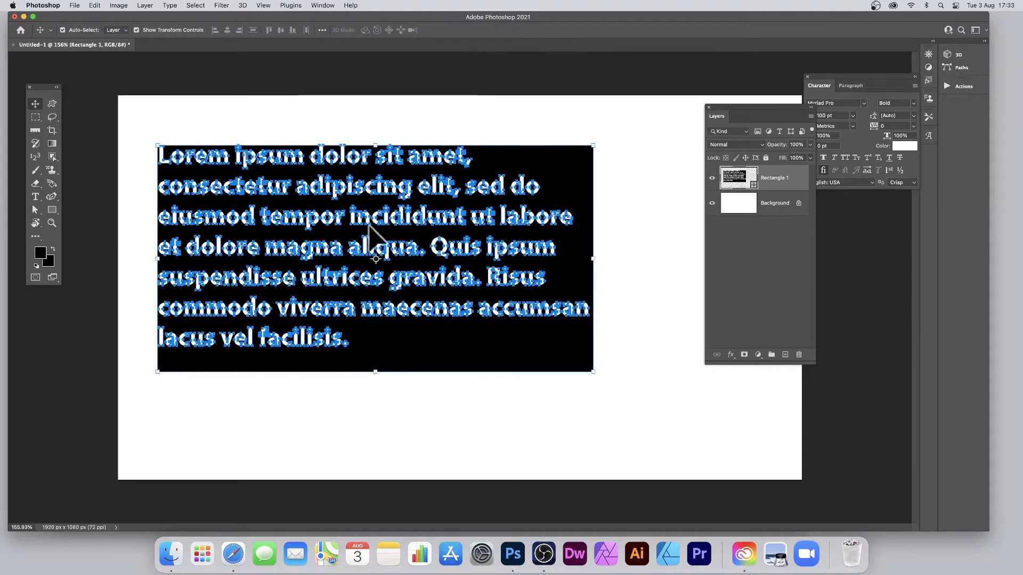
Step: Shift the original text cut-out shape slightly down and toward the centre of the canvas
alt+drag(373, 181, 530, 257)
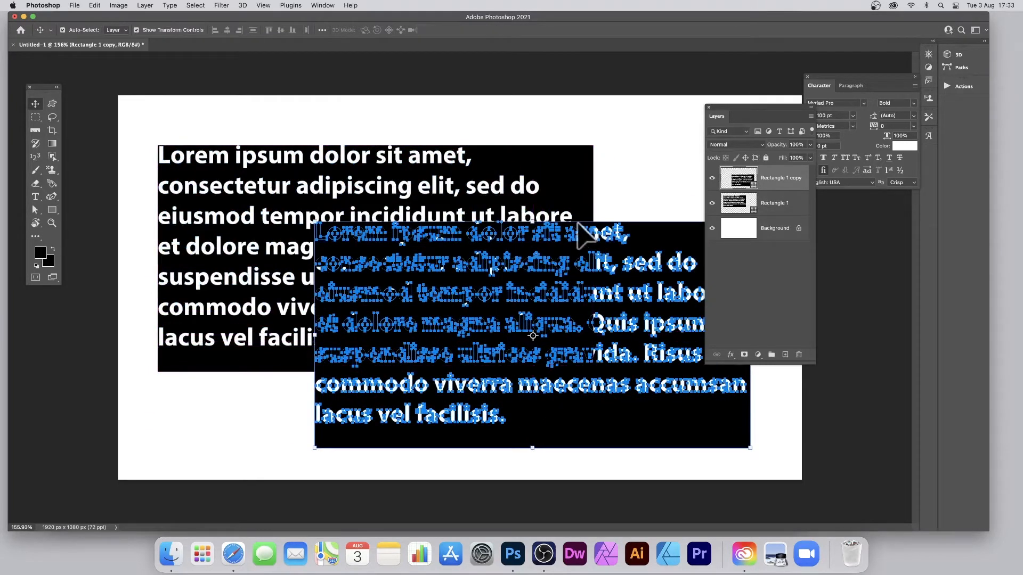
key(super+z)
mouse_move(541, 178)
mouse_down()
mouse_move(602, 201)
mouse_move(557, 179)
mouse_up()
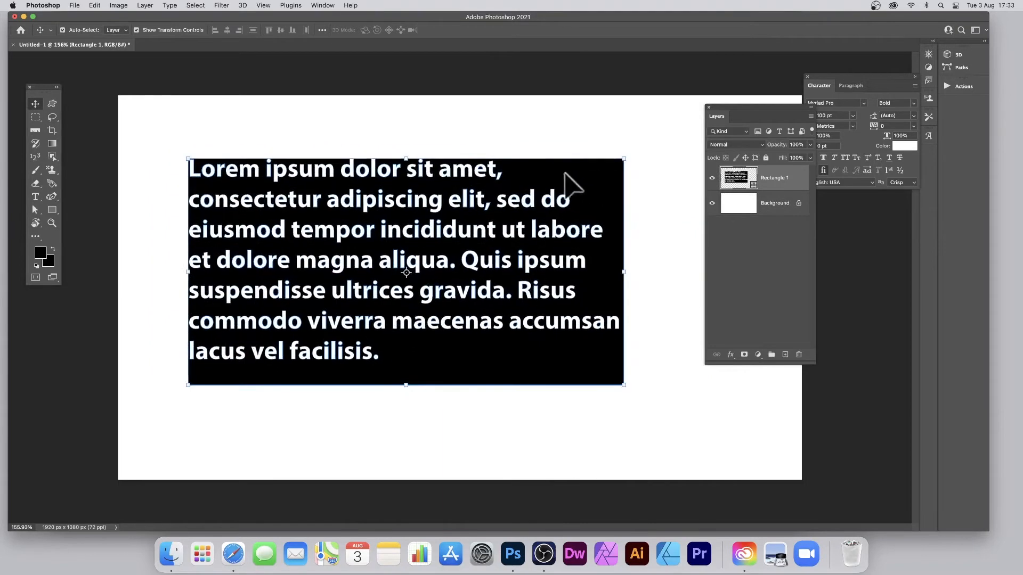
Step: Try a drop shadow on the text cut-out with a -79° angle, 11 px distance, 2% spread and 4 px size
click(142, 5)
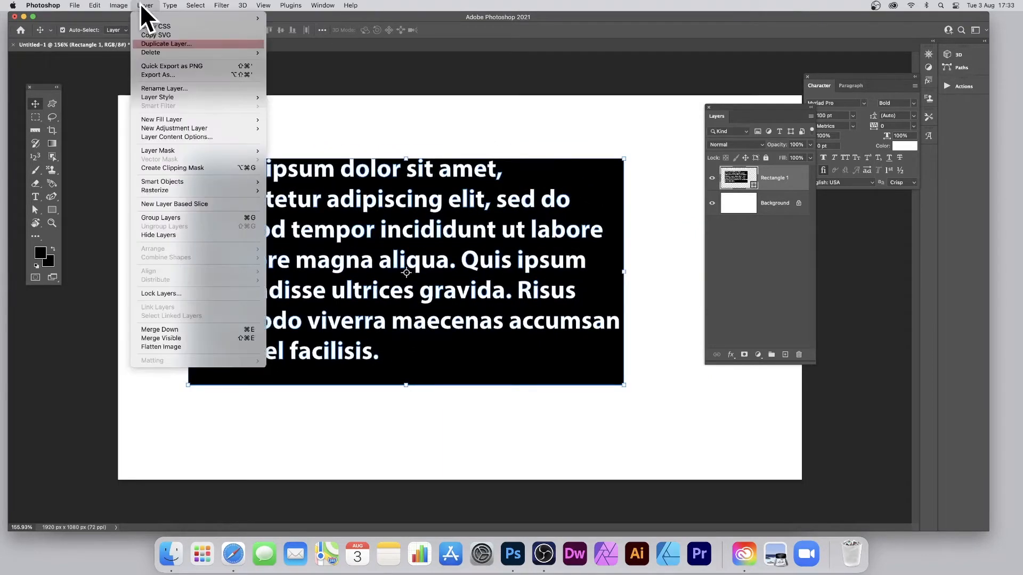
mouse_move(167, 96)
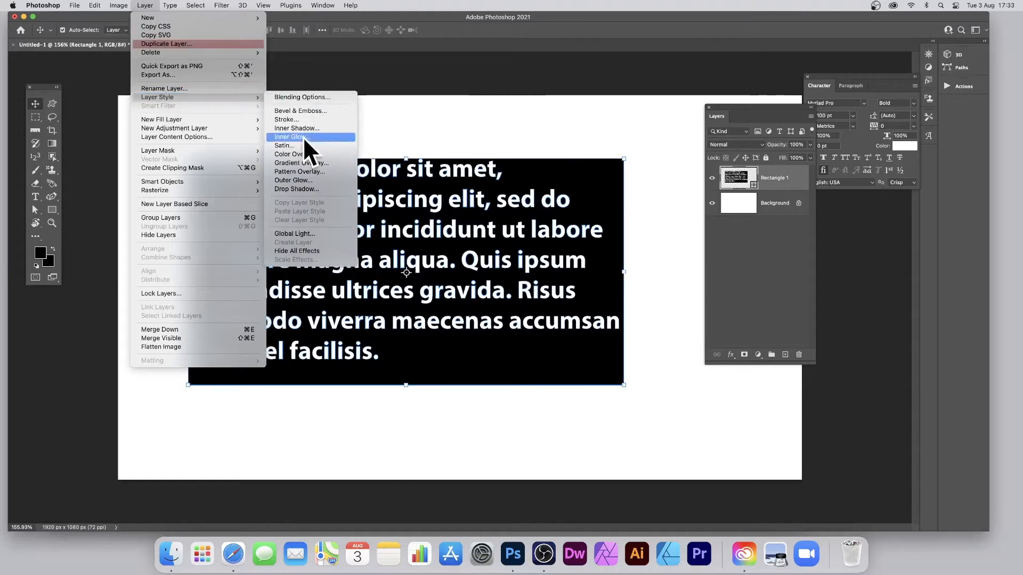
click(292, 189)
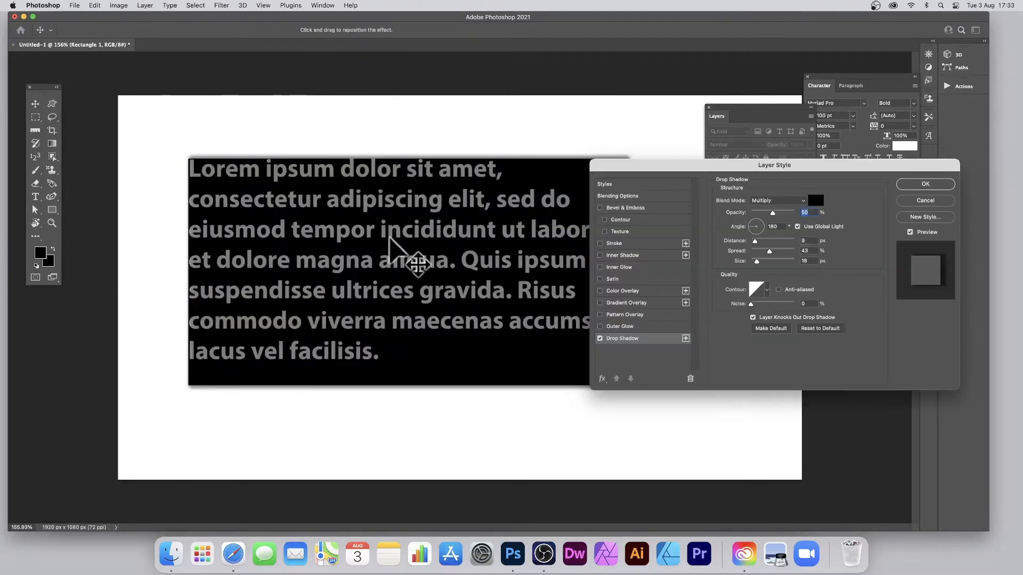
drag(386, 229, 386, 230)
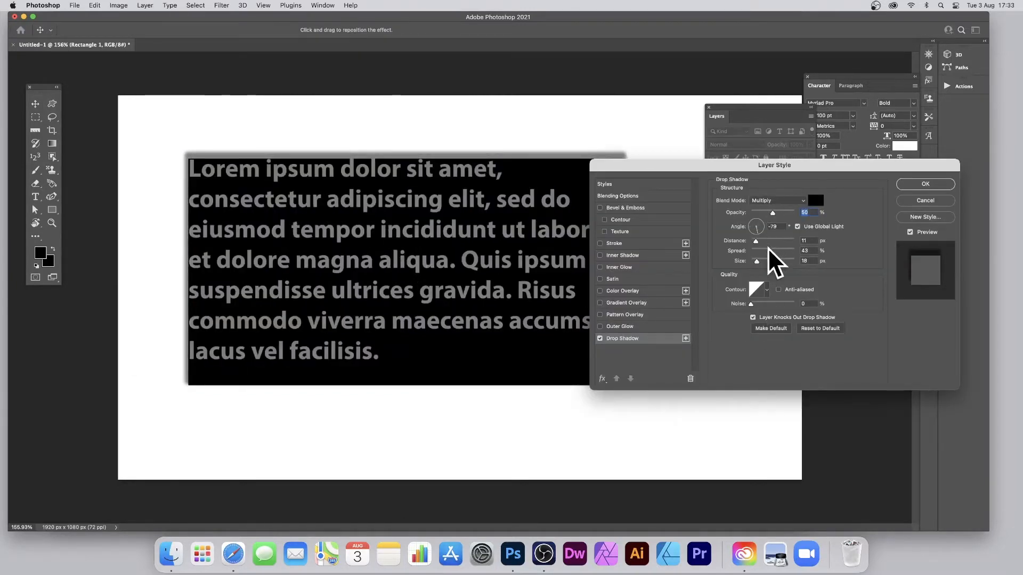
drag(768, 250, 753, 261)
drag(752, 260, 752, 260)
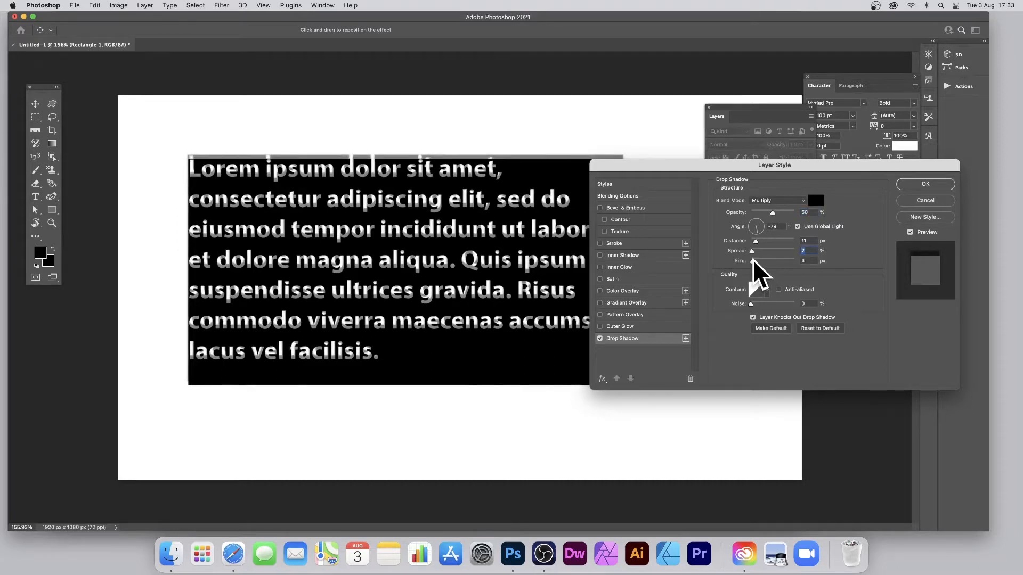
Step: Try a red colour overlay on the text cut-out and discard the layer style changes
click(610, 291)
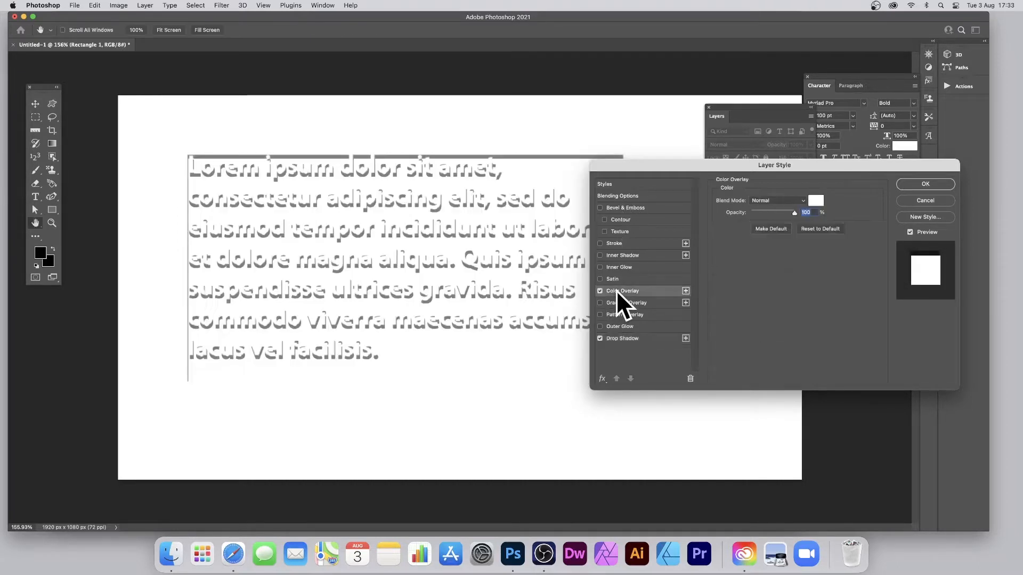
click(815, 200)
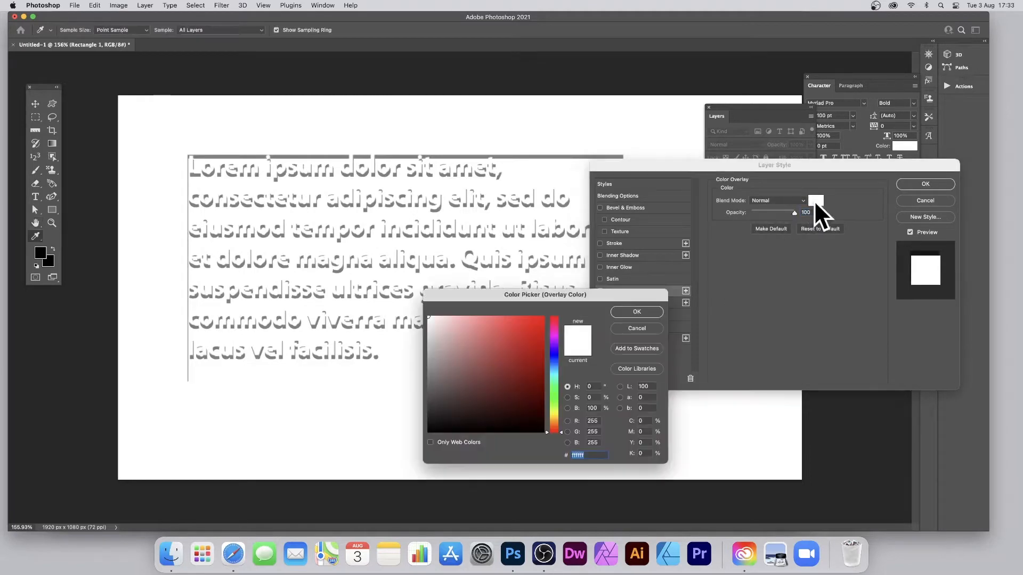
click(511, 347)
click(626, 310)
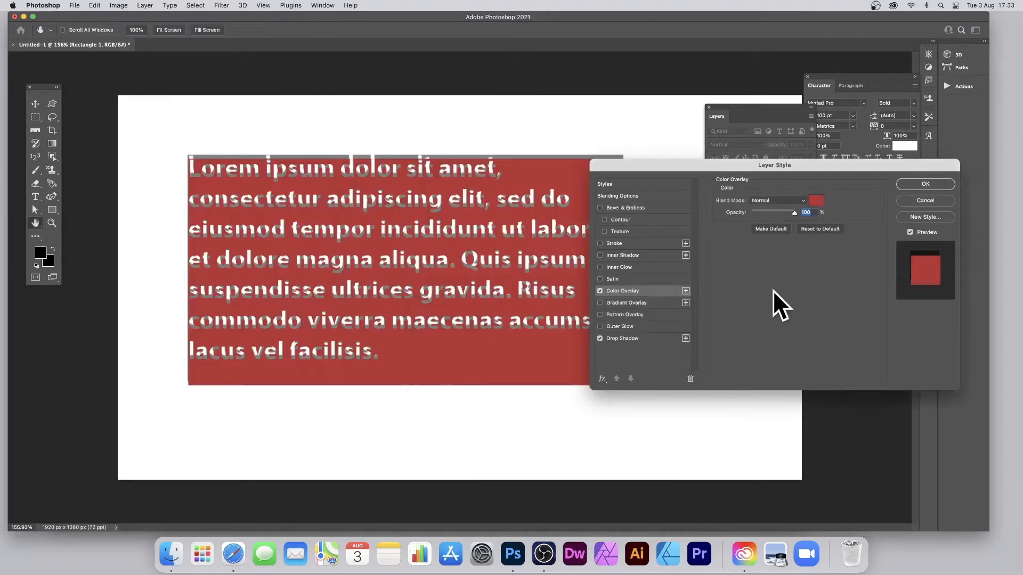
click(925, 201)
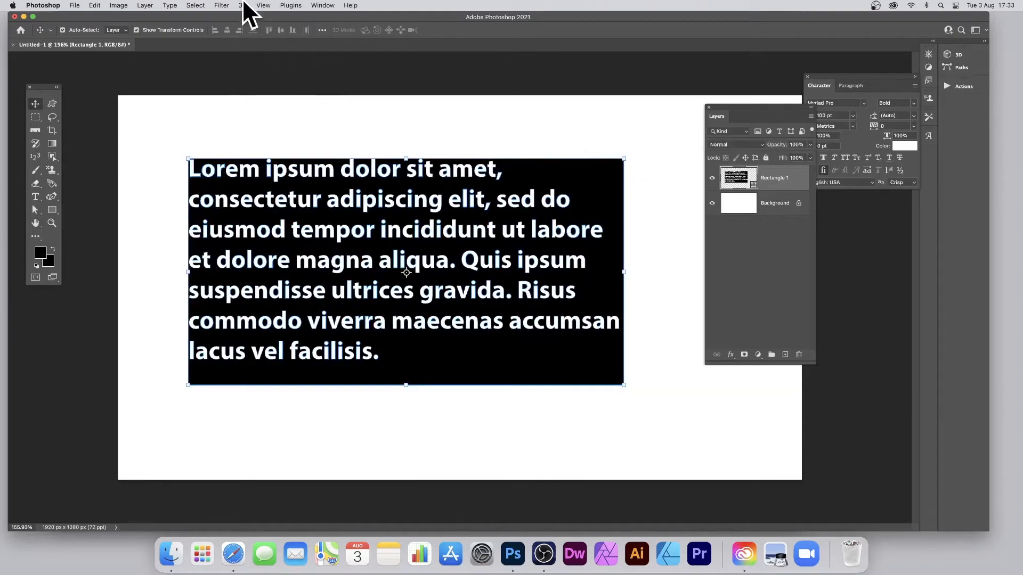
click(221, 5)
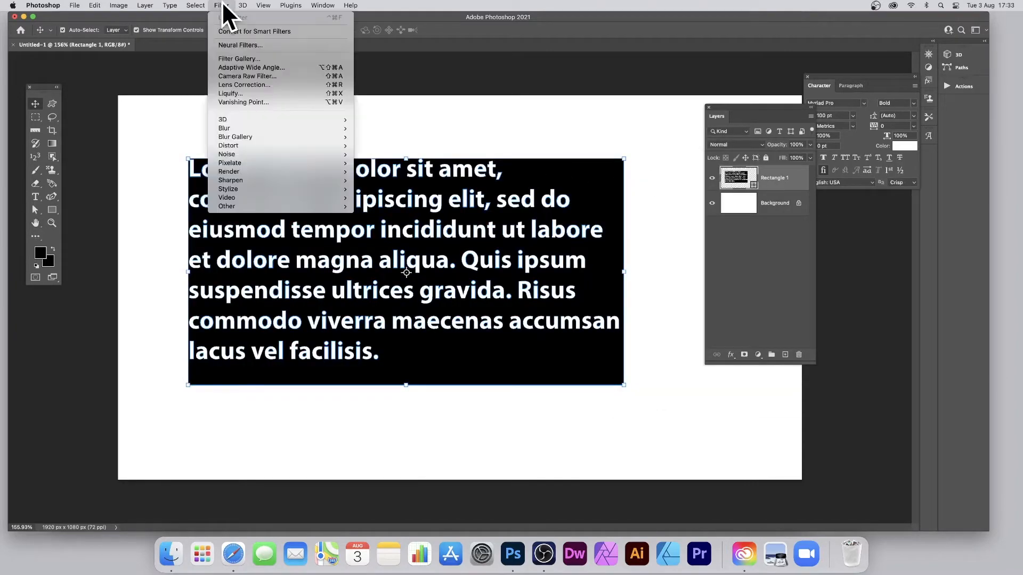
click(658, 140)
Step: Scale the text cut-out proportionally to about 60% and move it into the canvas's upper-right area
drag(624, 158, 439, 223)
drag(409, 308, 418, 203)
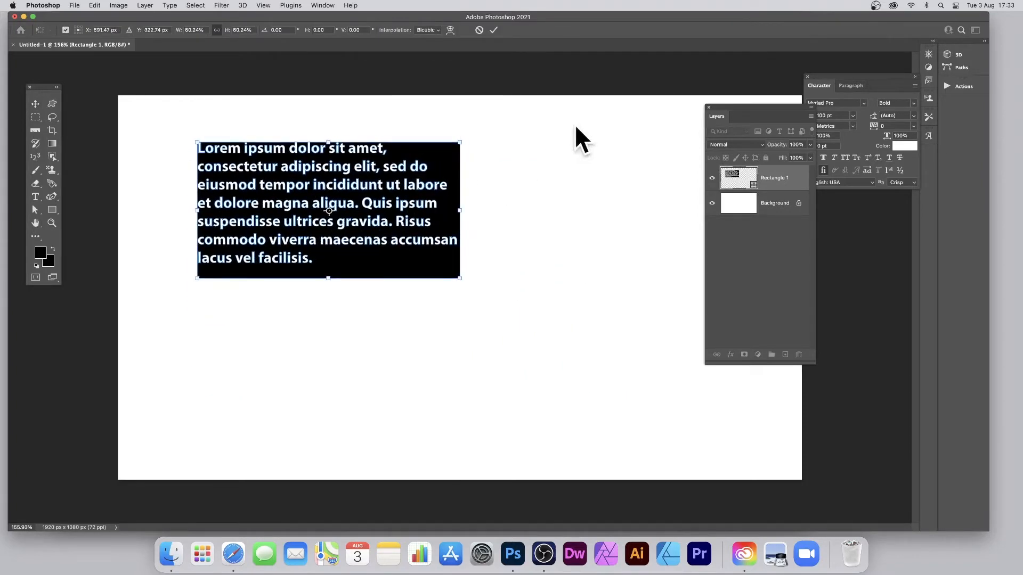
click(493, 30)
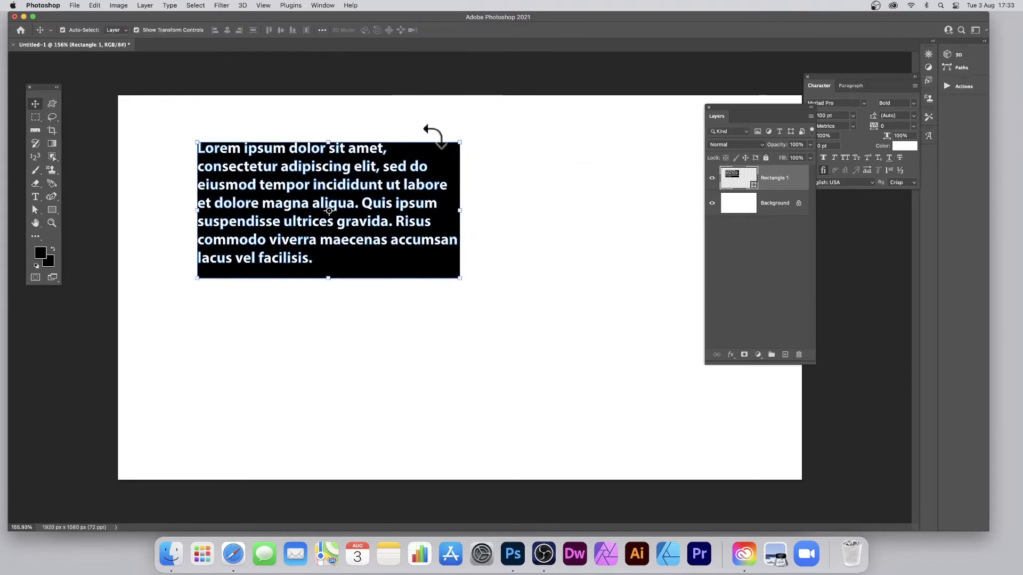
click(517, 346)
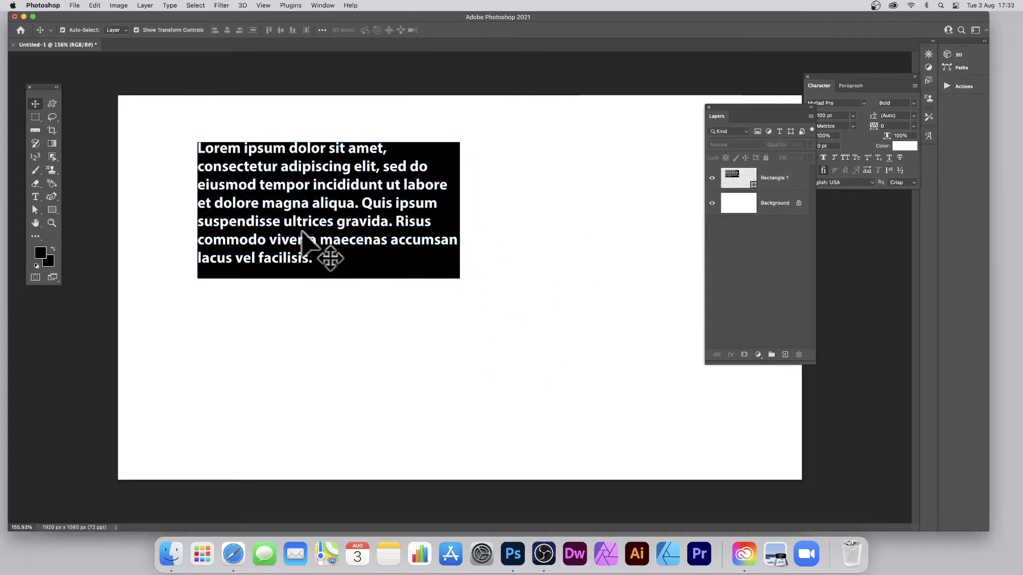
drag(302, 230, 541, 202)
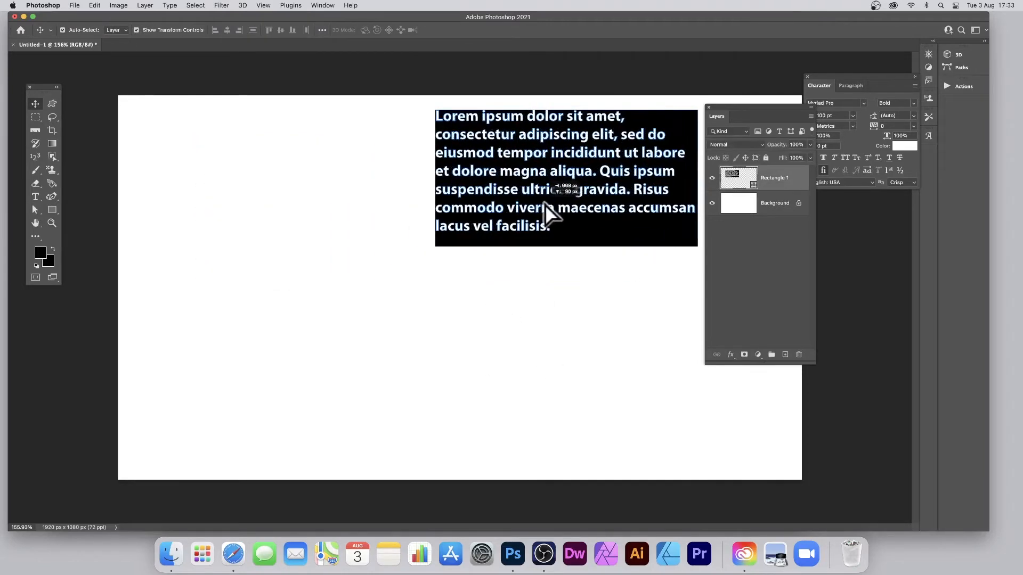
Step: Draw an ellipse about 759 by 740 px on the canvas's left half and fill it with the recently used red
click(51, 210)
click(100, 216)
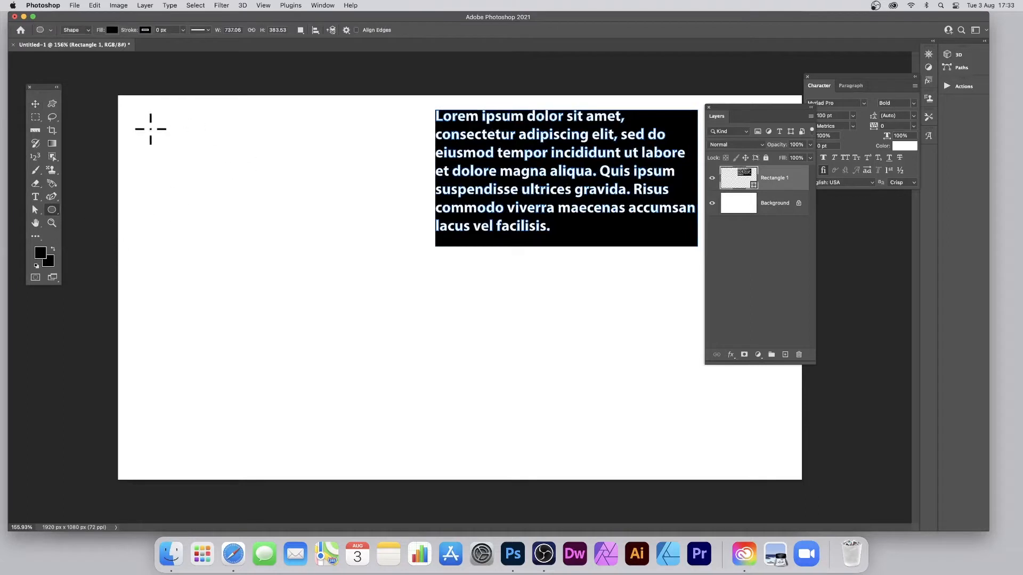
drag(151, 118, 421, 382)
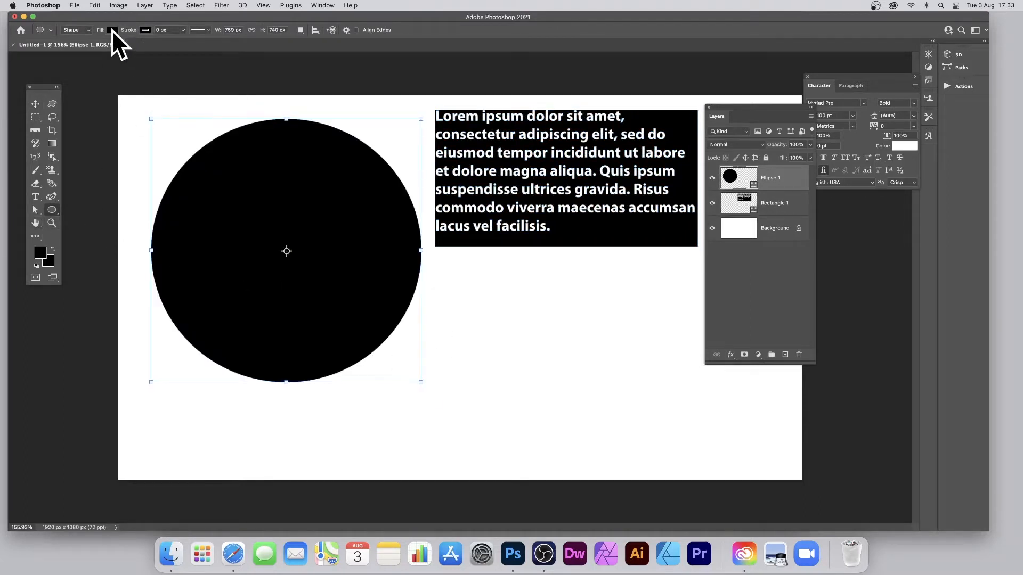
click(112, 30)
click(55, 81)
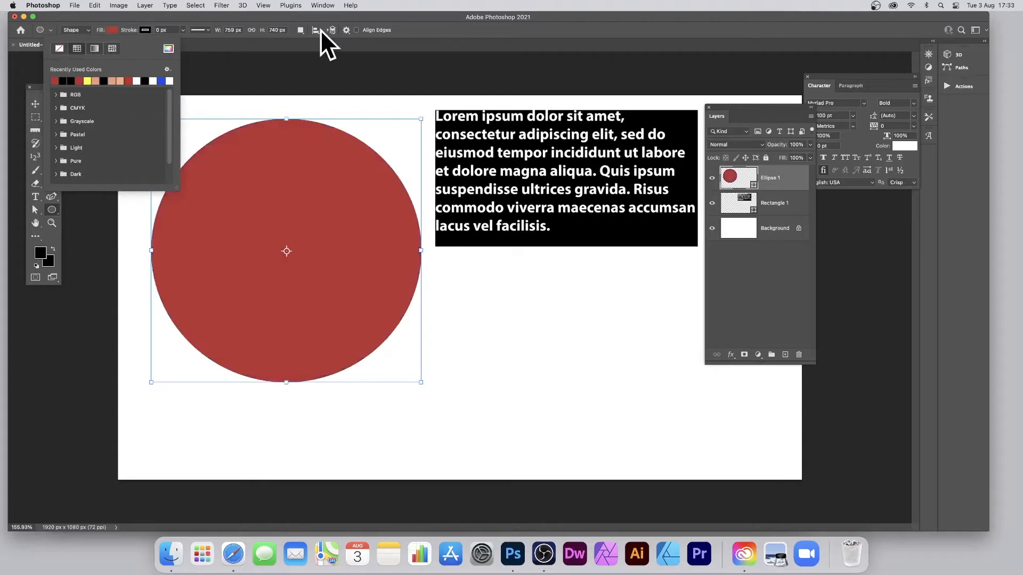
click(430, 19)
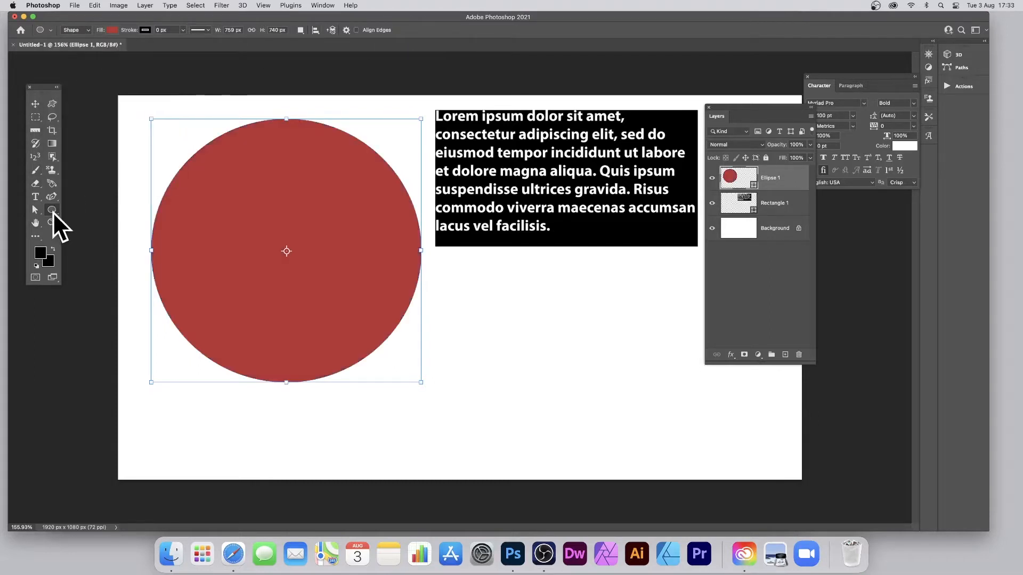
Step: Insert placeholder text inside the red circle in the SignPainter HouseScript font at 100 pt
drag(34, 198, 80, 195)
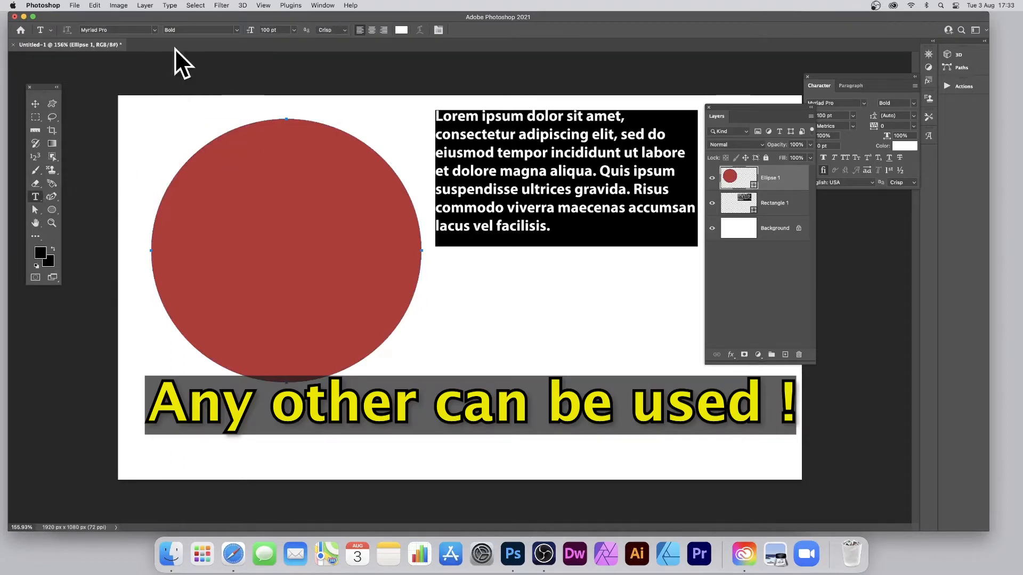
click(154, 29)
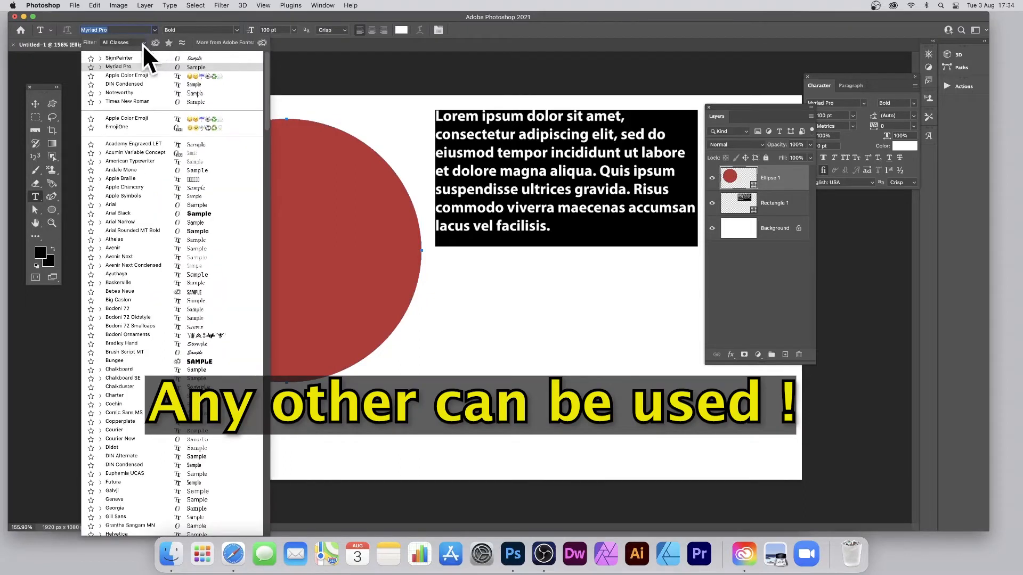
click(127, 58)
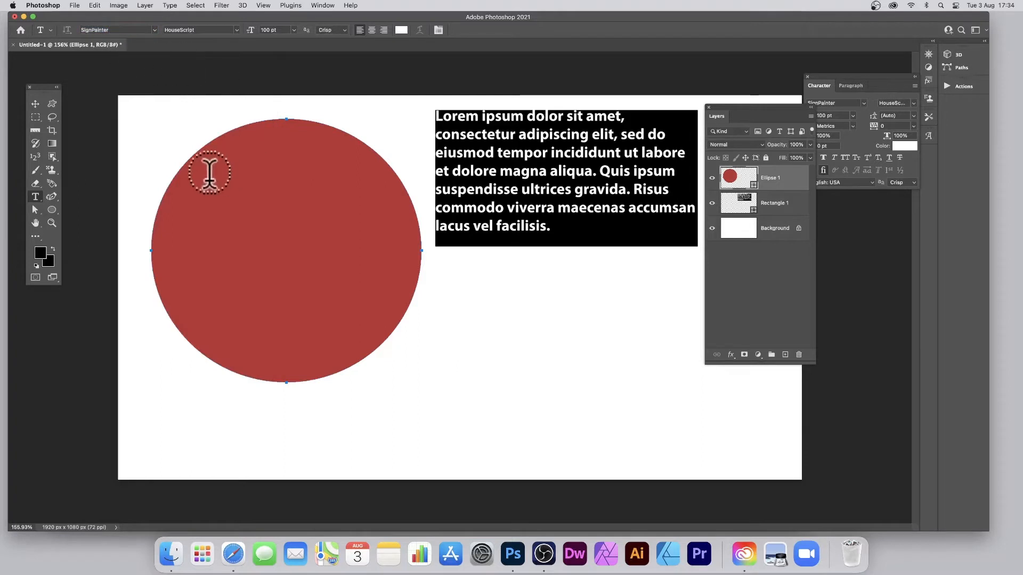
click(219, 163)
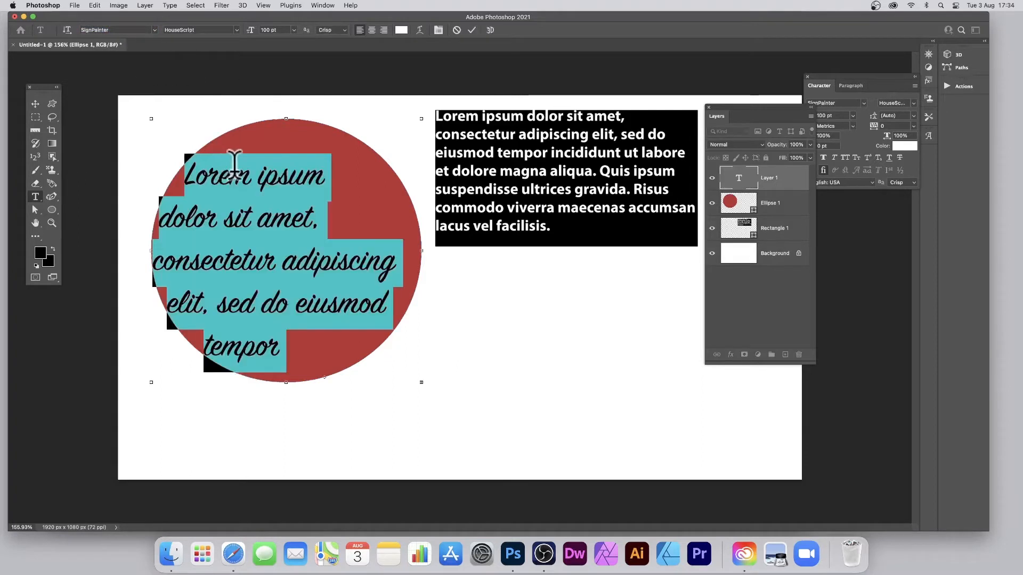
click(470, 30)
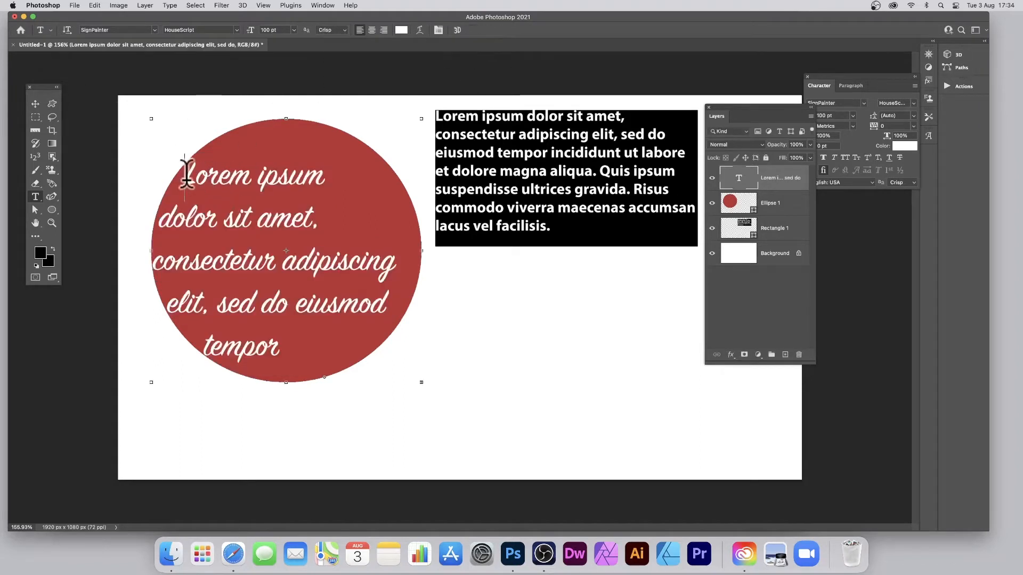
Step: Set the font size of the circle text's first line, "Lorem ipsum", to 107 pt
drag(184, 164, 353, 173)
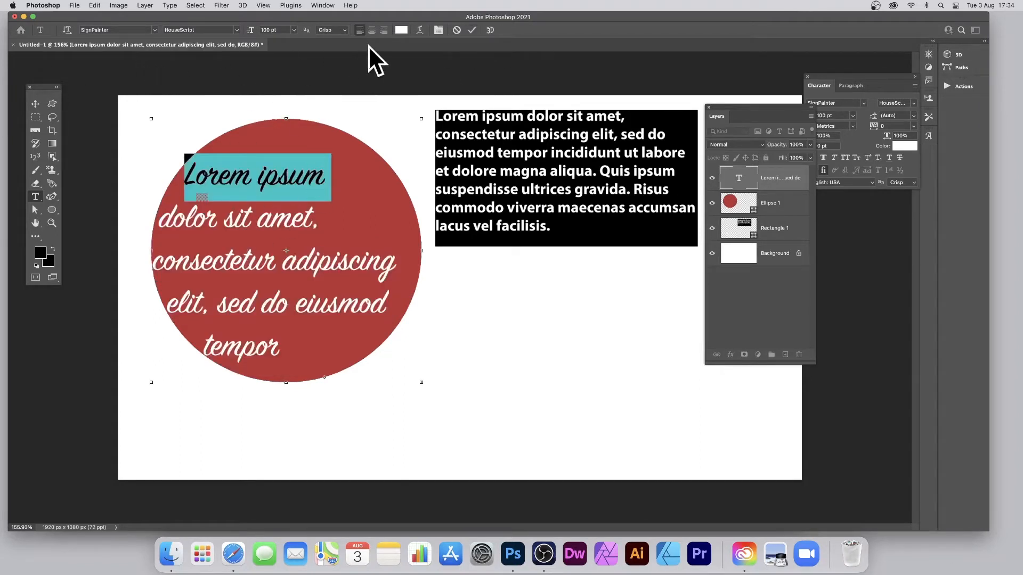
click(267, 29)
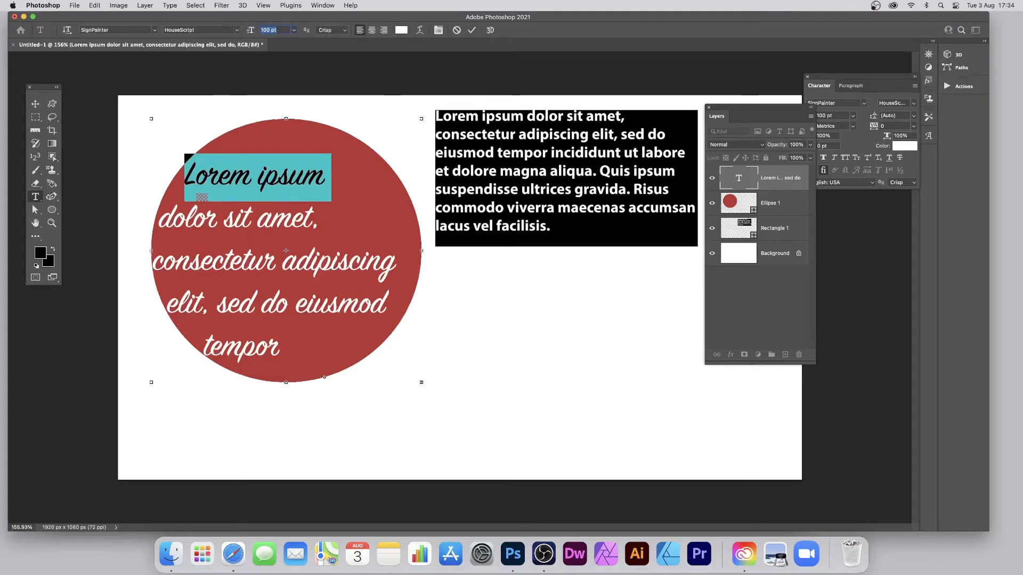
text(107)
key(Return)
click(472, 30)
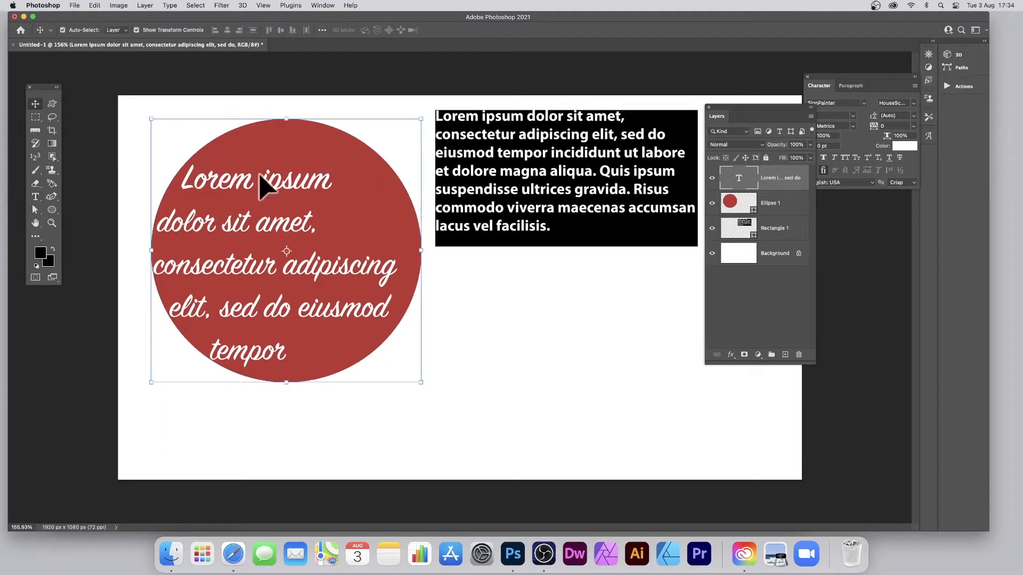
Step: Convert the script text layer inside the circle to a vector shape
click(35, 209)
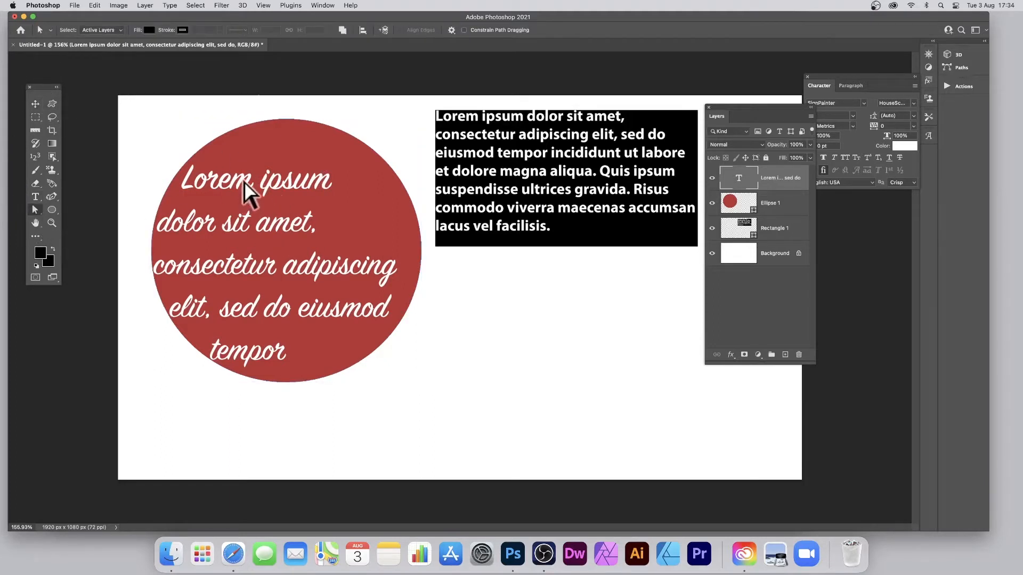
click(757, 203)
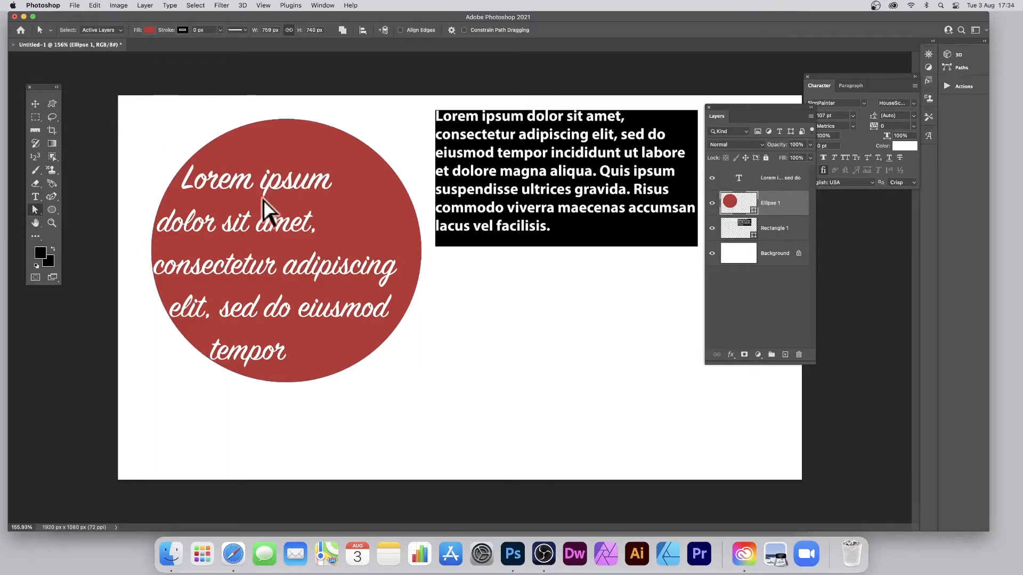
click(735, 182)
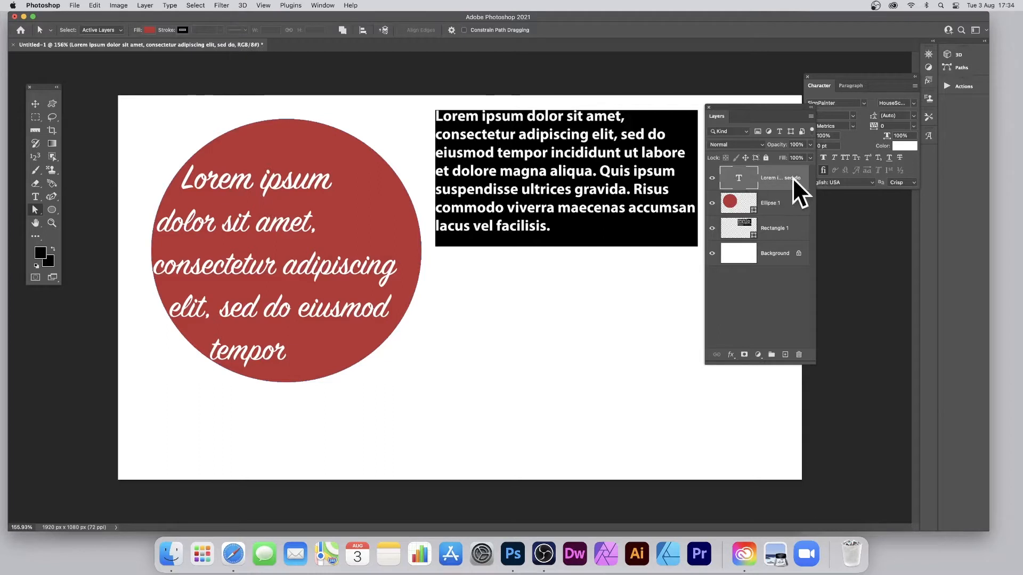
click(169, 6)
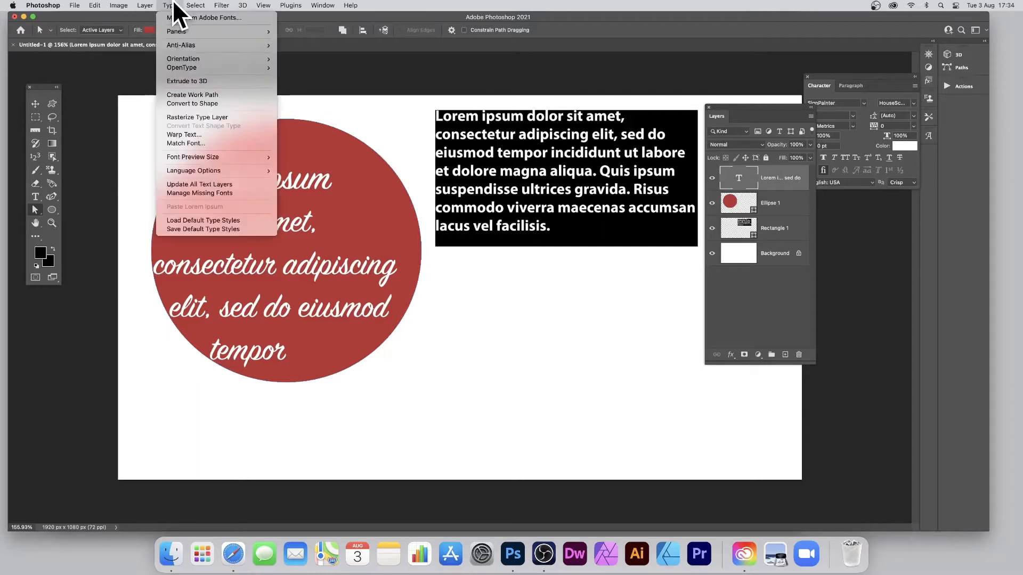
click(190, 104)
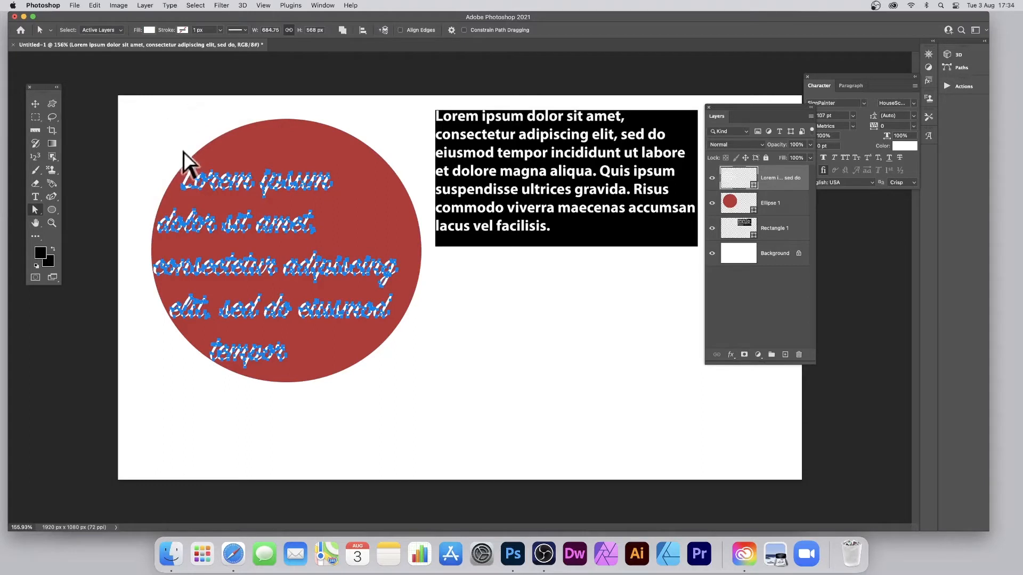
Step: Rotate the script text shape about 65° clockwise and reposition it within the red circle
click(35, 104)
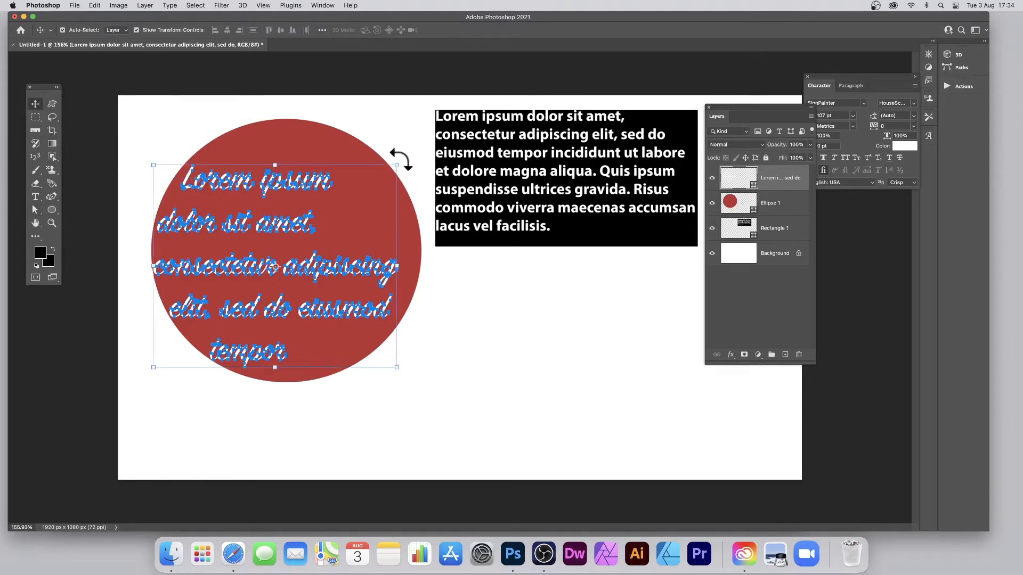
drag(401, 160, 348, 302)
drag(360, 252, 369, 245)
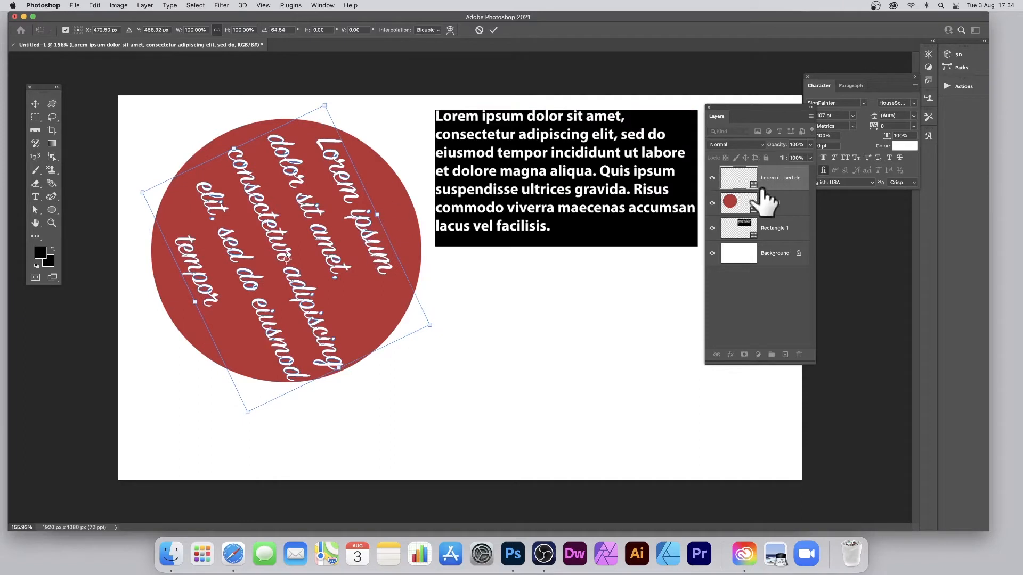
click(494, 30)
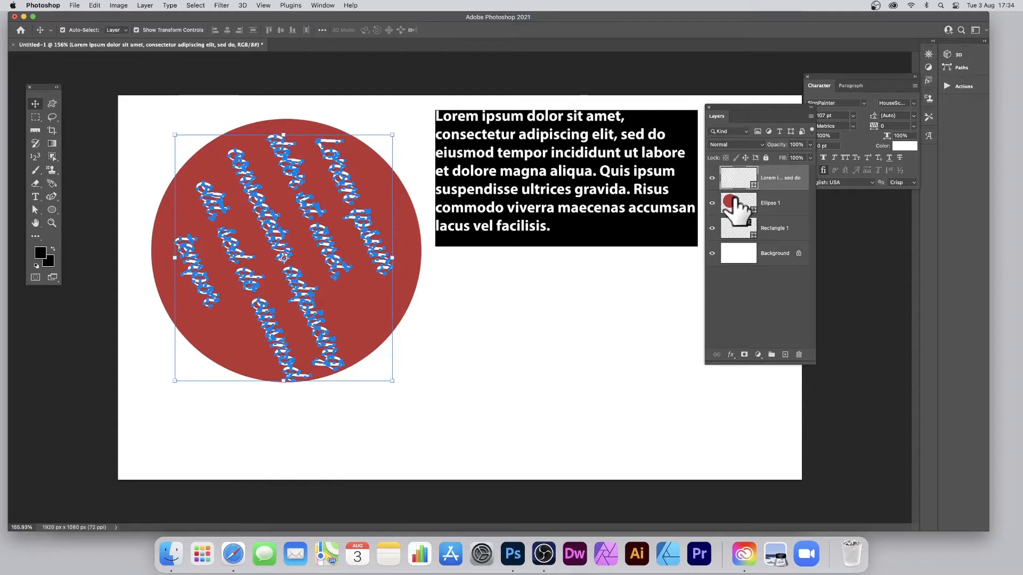
Step: Move the circle's layer above the text shape's layer
drag(730, 202, 734, 172)
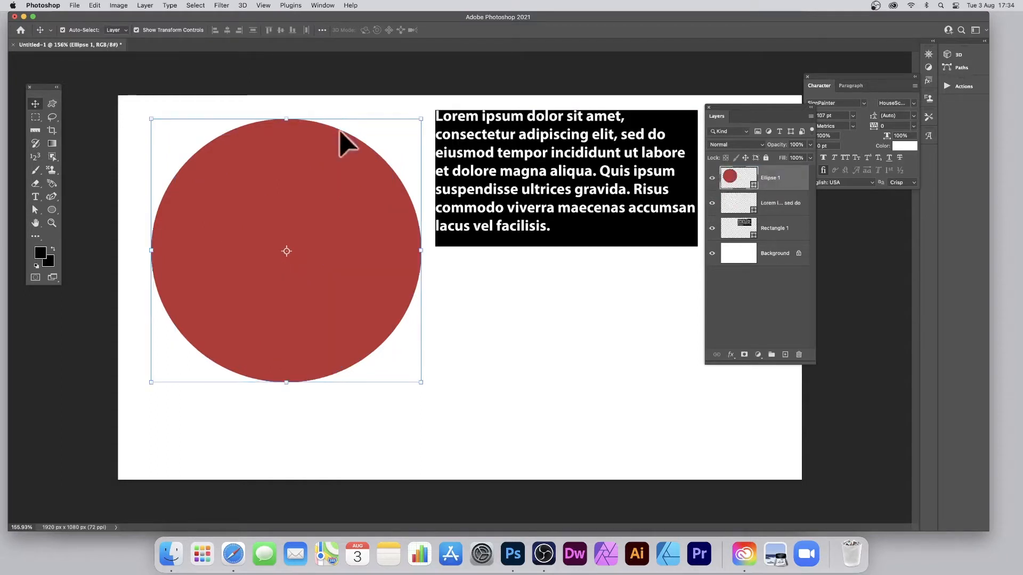
Step: Select the red circle and the script text shape, and combine them with Subtract Shapes at Overlap
drag(110, 88, 421, 387)
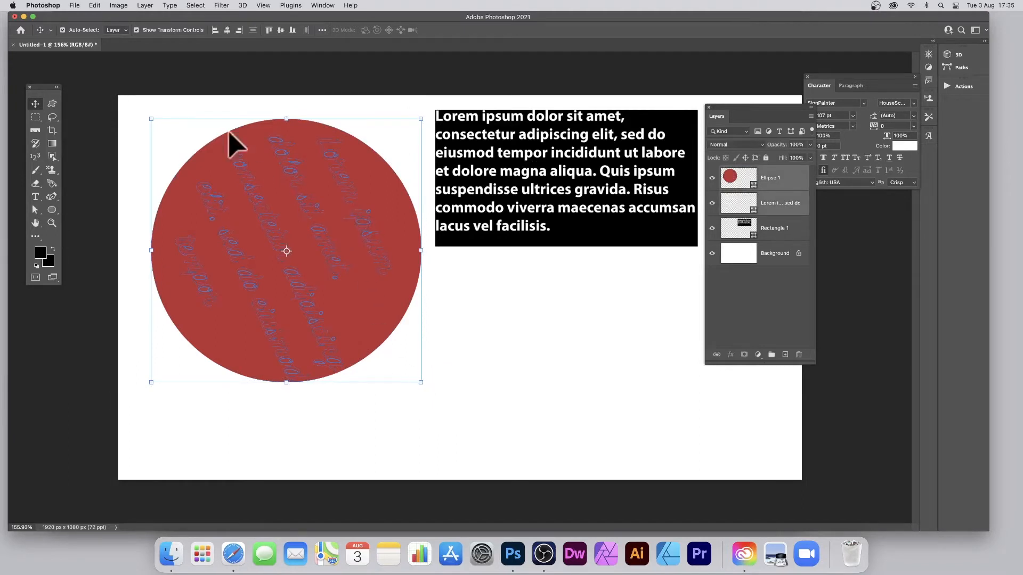
click(144, 5)
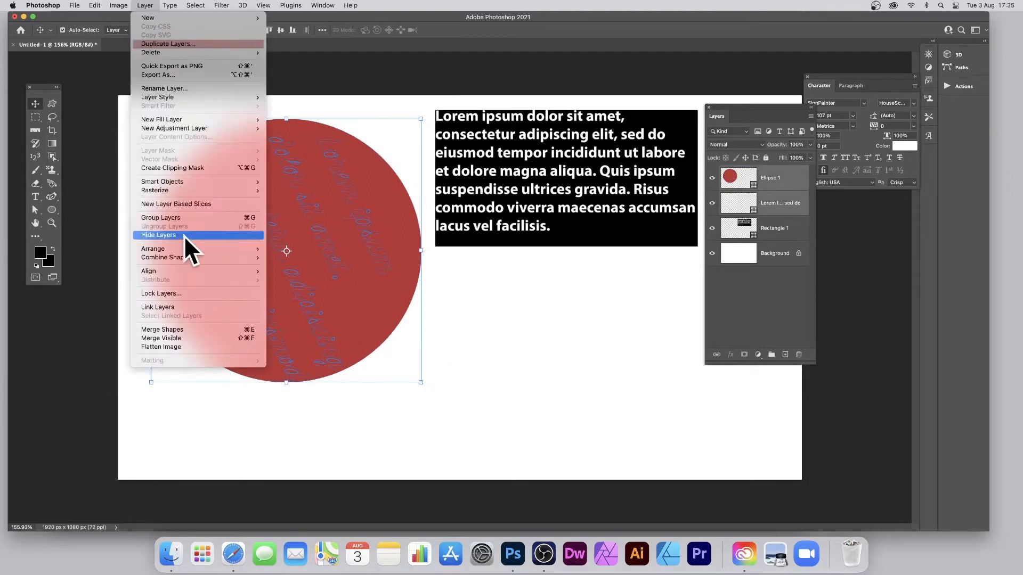
mouse_move(189, 258)
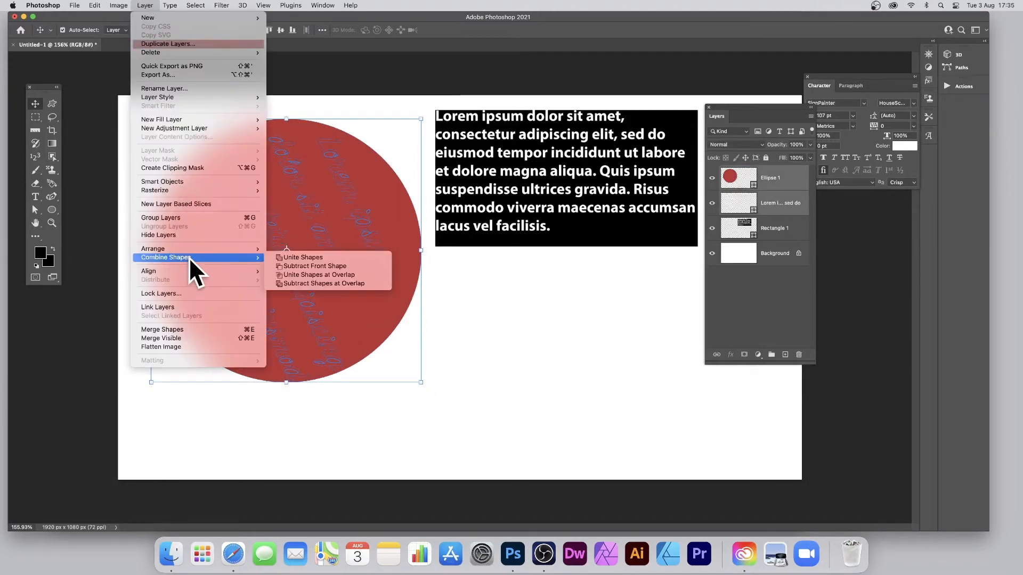
click(311, 284)
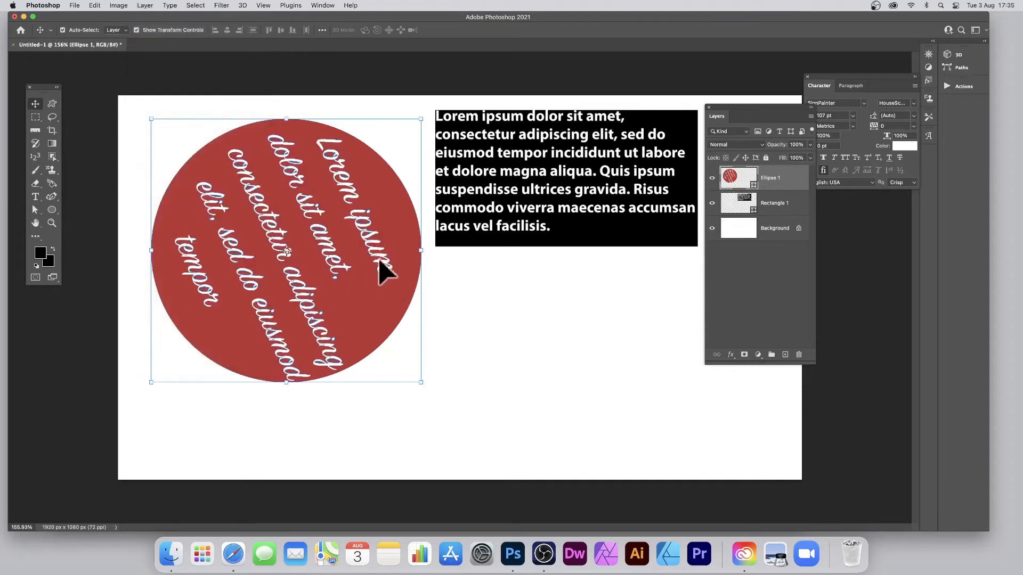
Step: Select all paths of the circle and its cut-out text, and merge the shape components
click(34, 208)
drag(125, 99, 414, 410)
click(341, 31)
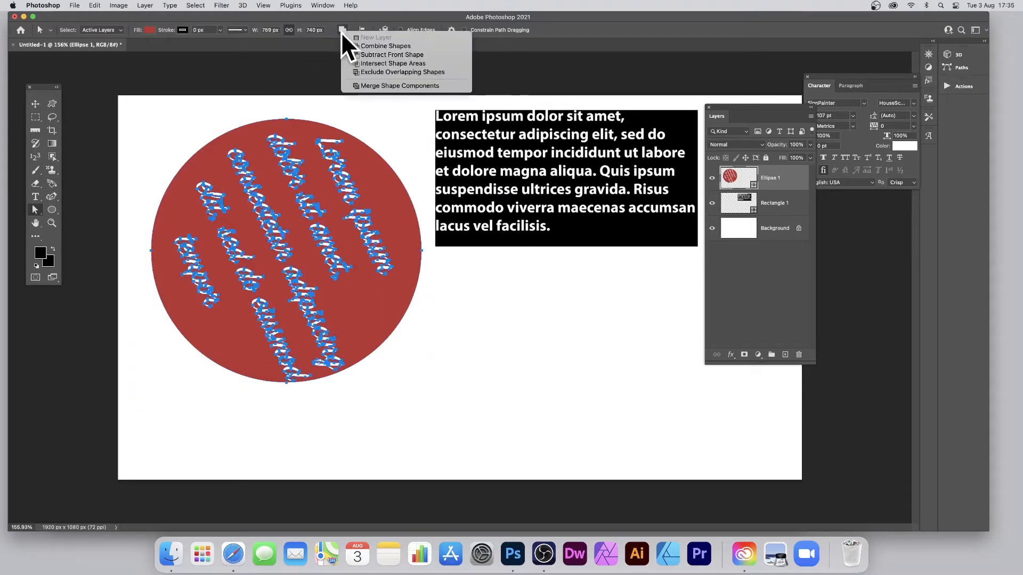
click(391, 85)
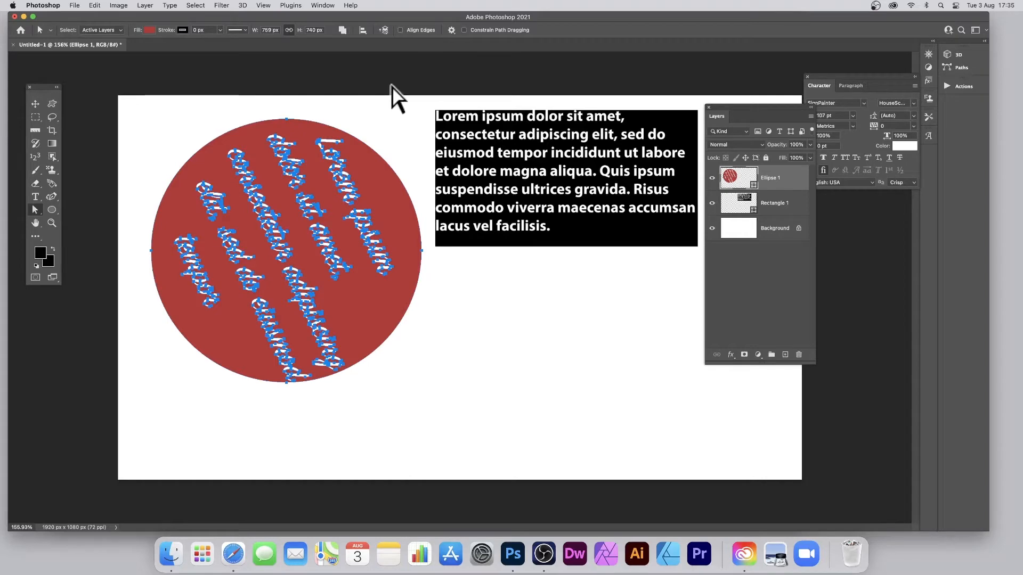
Step: Define the merged circle with cut-out text as a custom shape named Shape 5
click(93, 6)
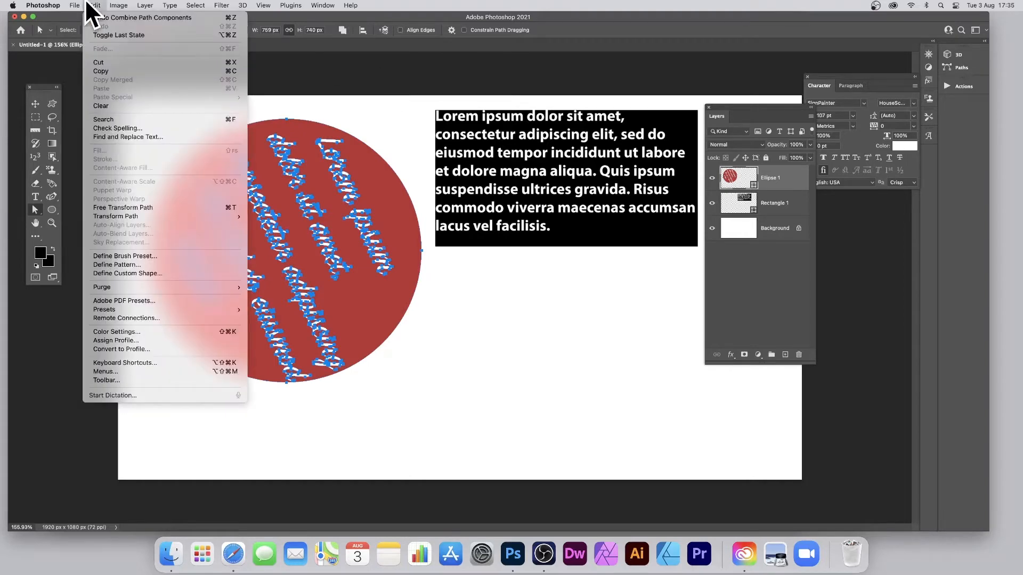
click(175, 272)
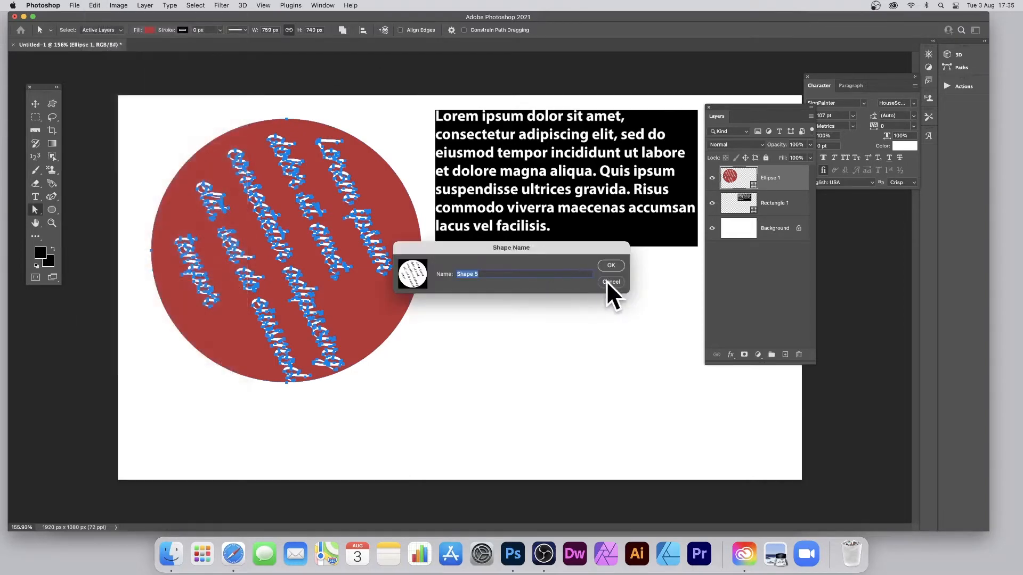
click(611, 266)
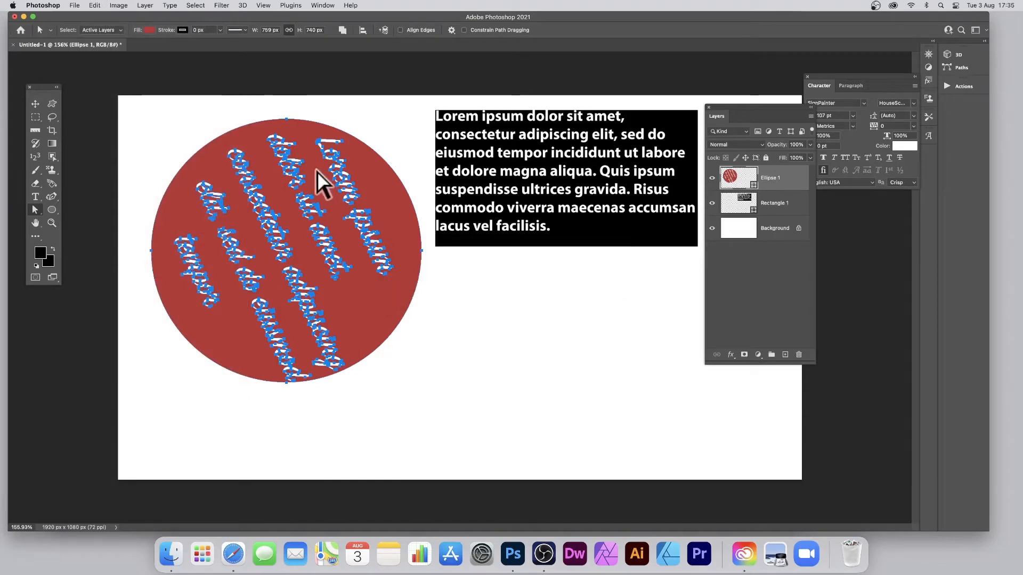
Step: Delete the circle shape and the black rectangle shape, leaving only the Background layer
key(Delete)
click(498, 171)
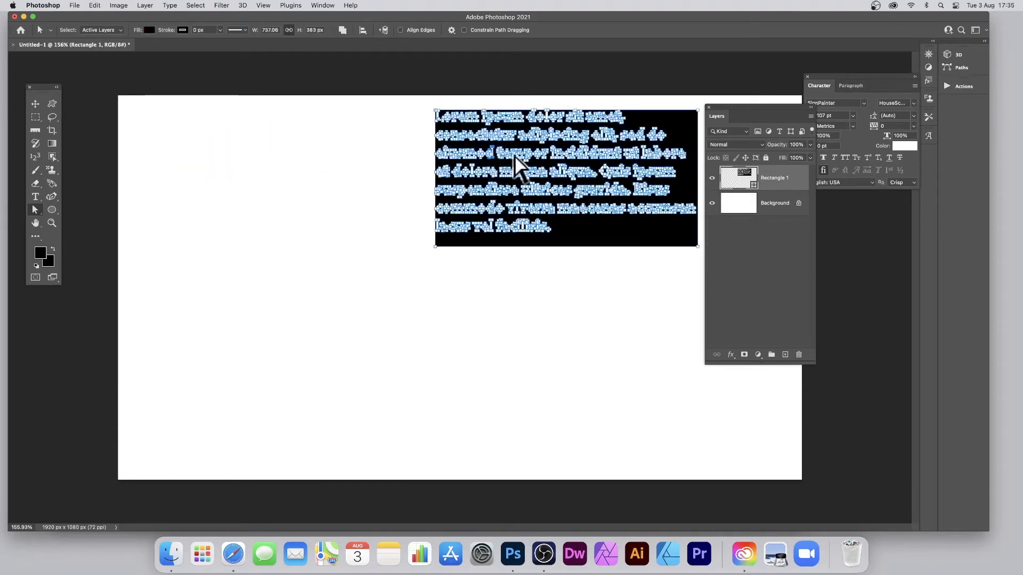
click(418, 95)
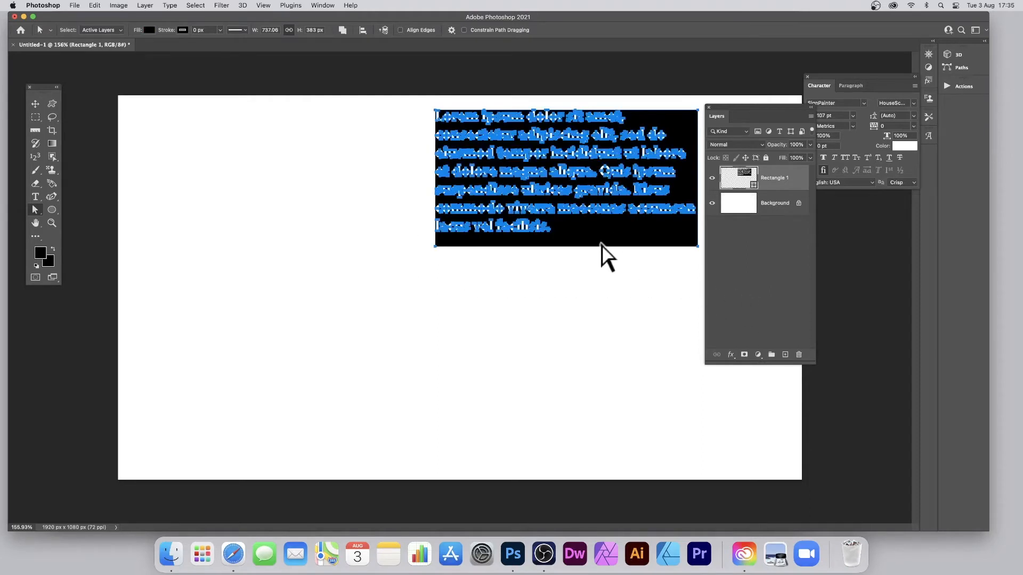
key(Delete)
Step: Draw a black rectangle about 1405 px wide and 834 px high across most of the canvas
click(52, 209)
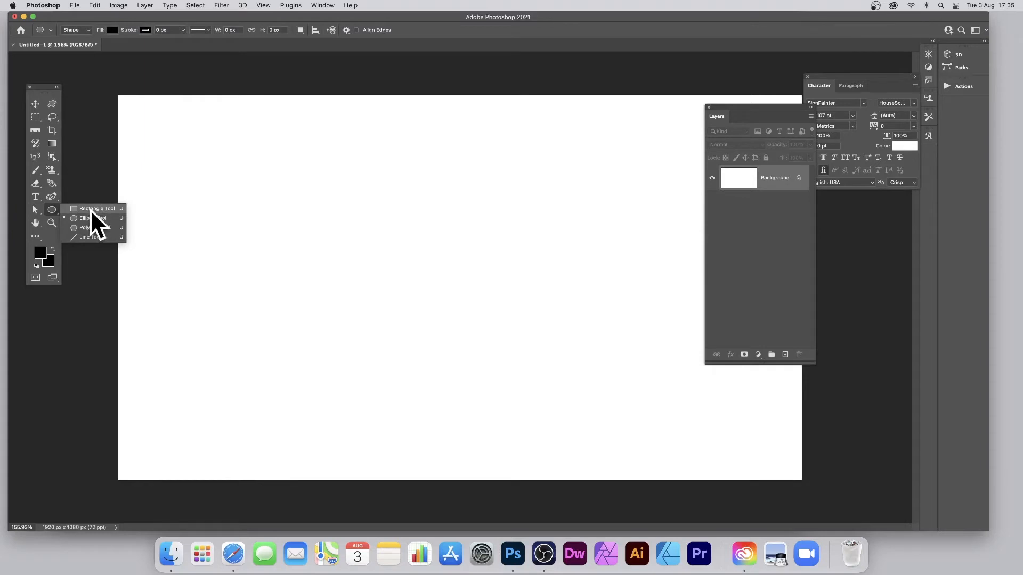
click(92, 209)
drag(147, 116, 648, 412)
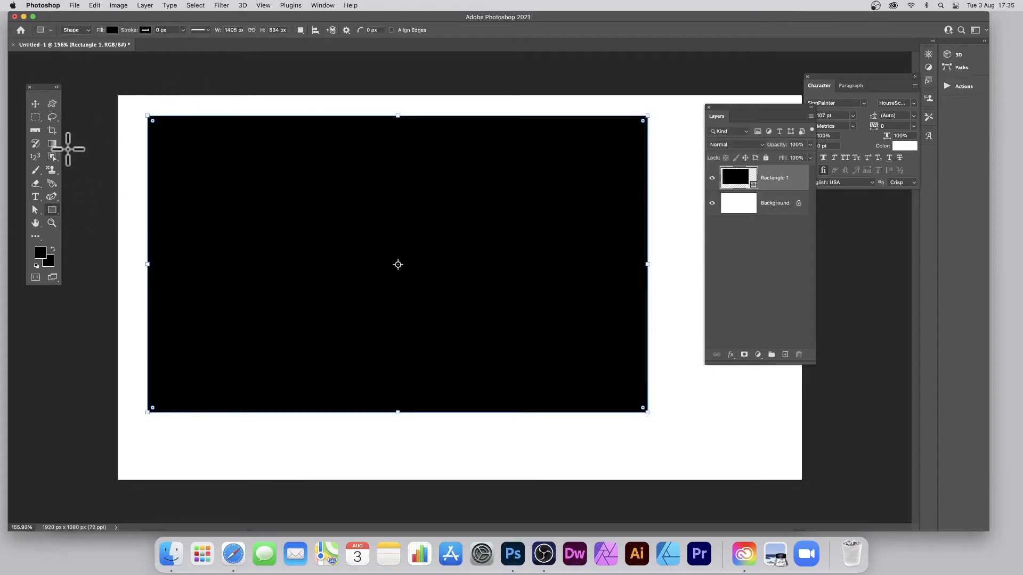
Step: Fill the rectangle's area with placeholder paragraph text in white SignPainter HouseScript at 107 pt
click(34, 197)
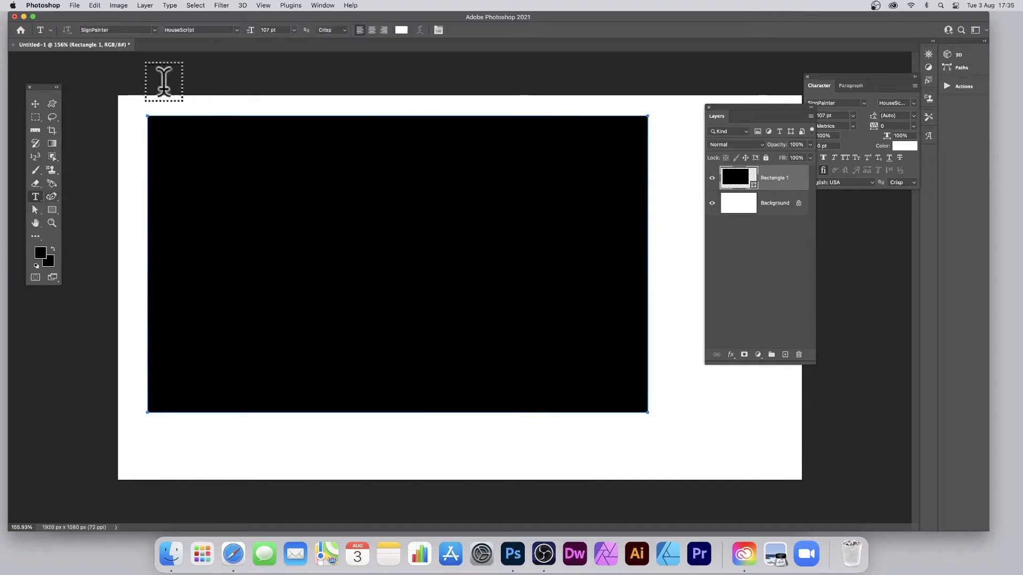
click(180, 140)
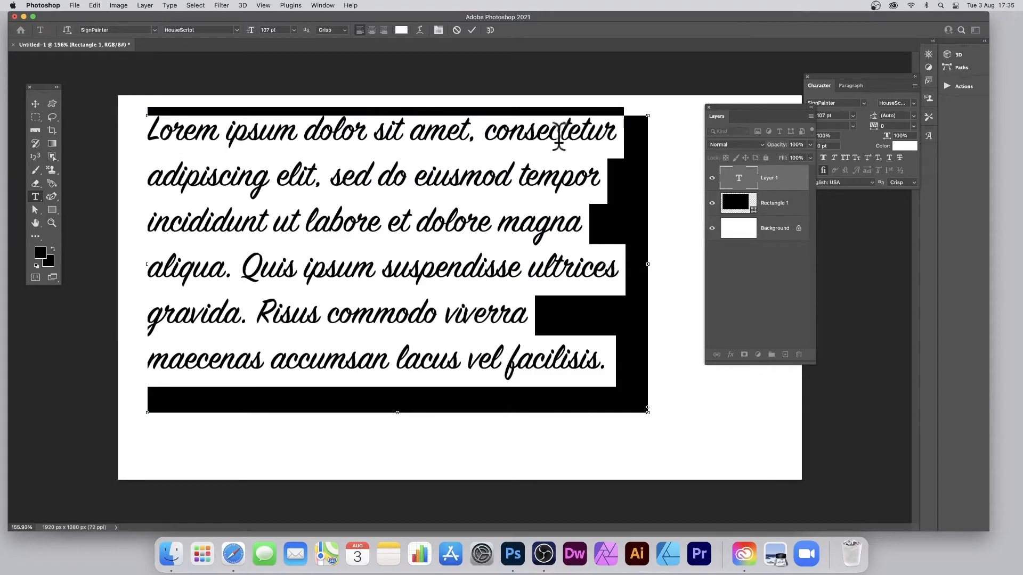
click(471, 29)
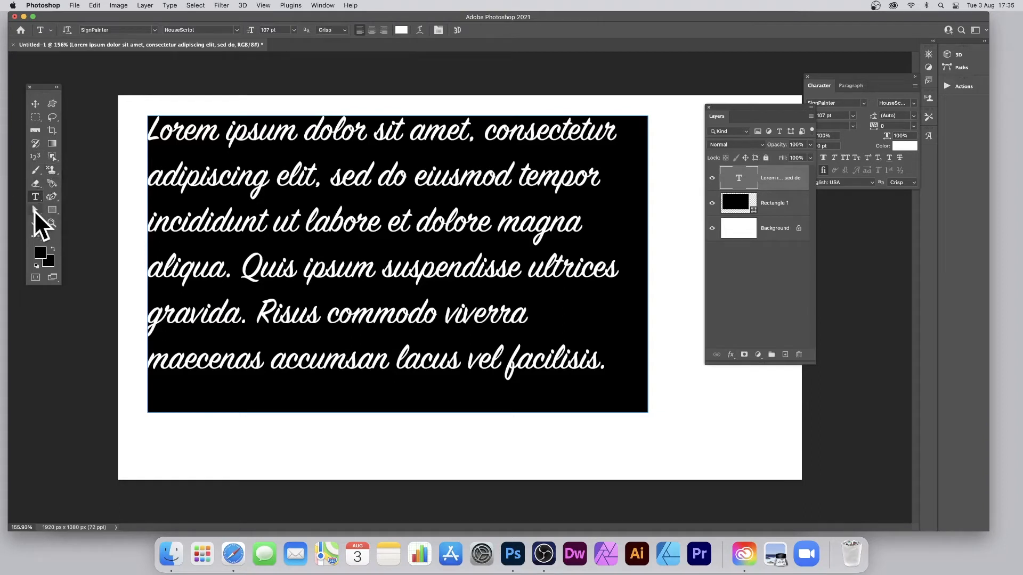
Step: Move the text frame's upper-left anchor point inward to about the middle of its upper edge, so the text follows a slanted edge
click(34, 210)
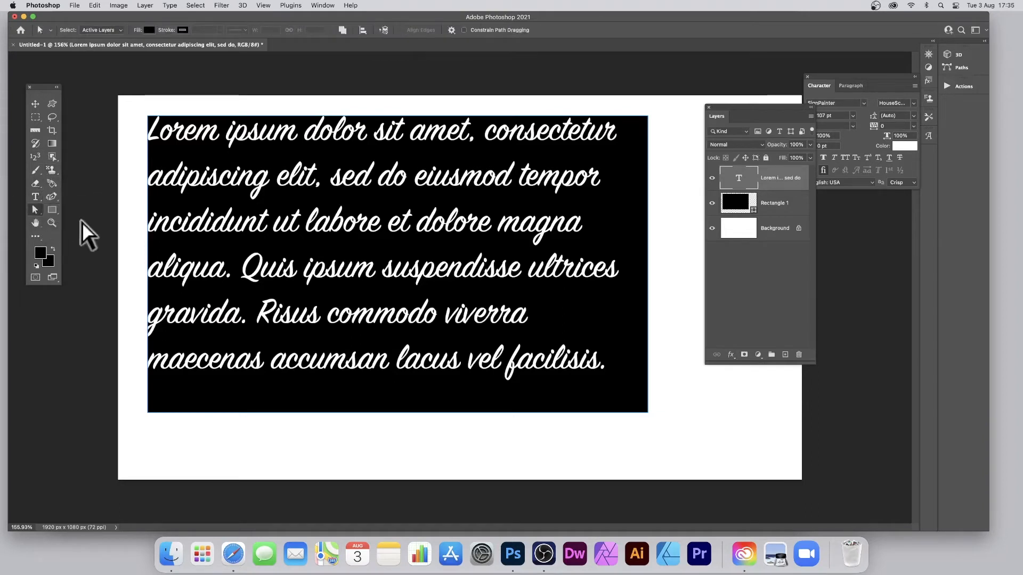
drag(133, 99, 199, 142)
drag(148, 116, 450, 129)
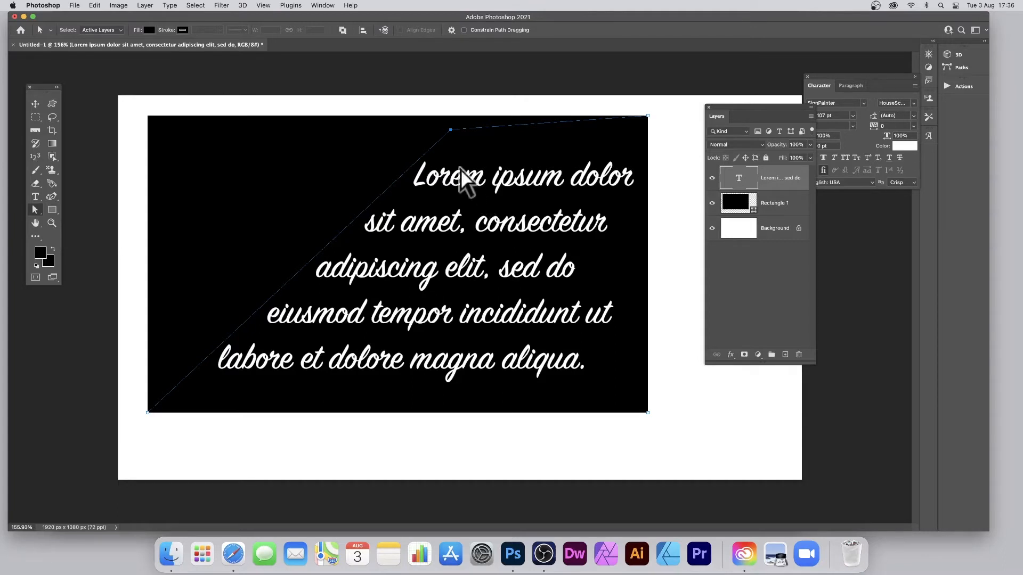
drag(452, 128, 403, 127)
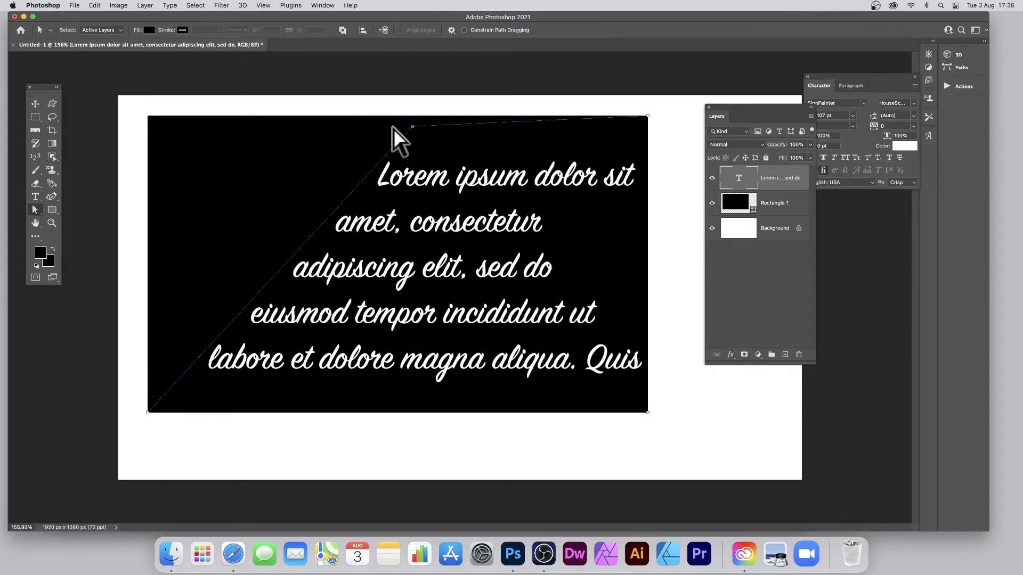
click(53, 198)
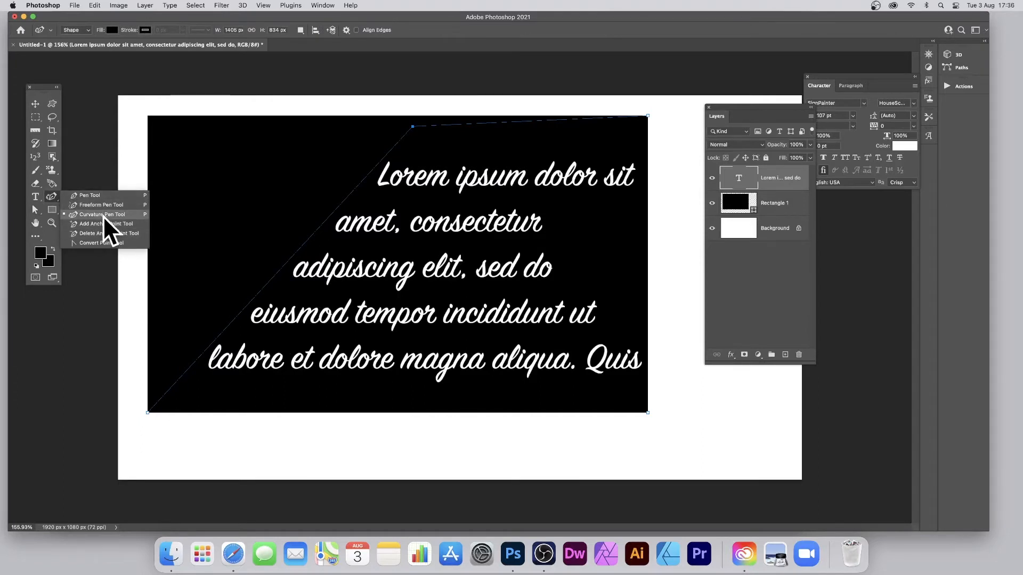
click(104, 212)
click(320, 225)
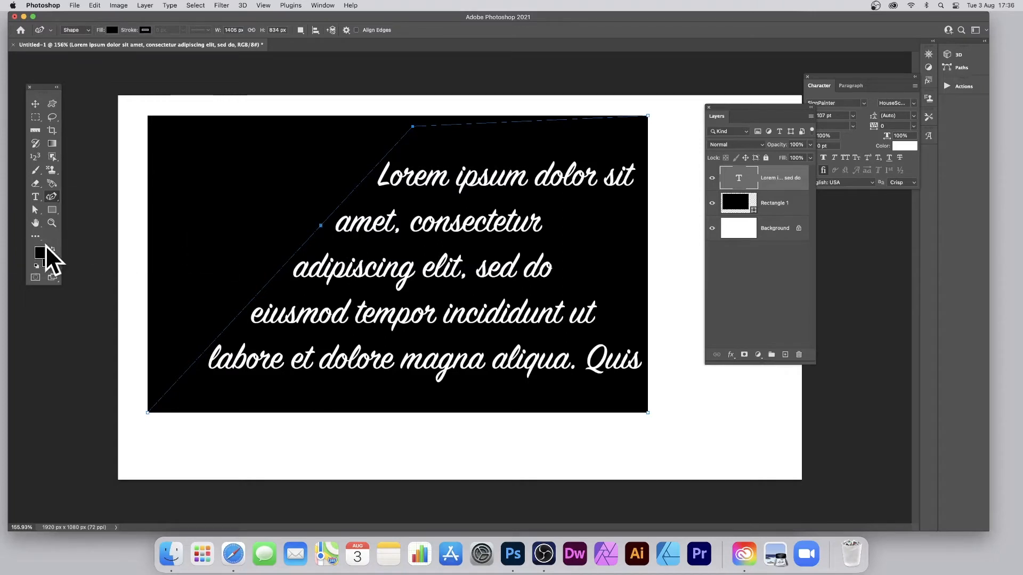
click(38, 238)
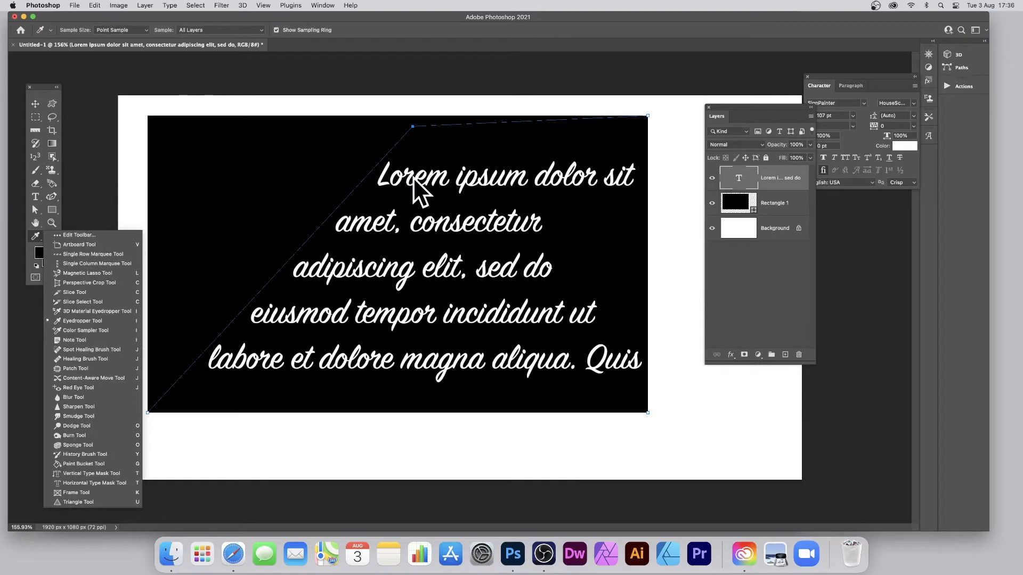
click(35, 103)
Step: Add a point on the text frame's slanted edge with the Curvature Pen tool and pull it inward to curve the edge
click(52, 197)
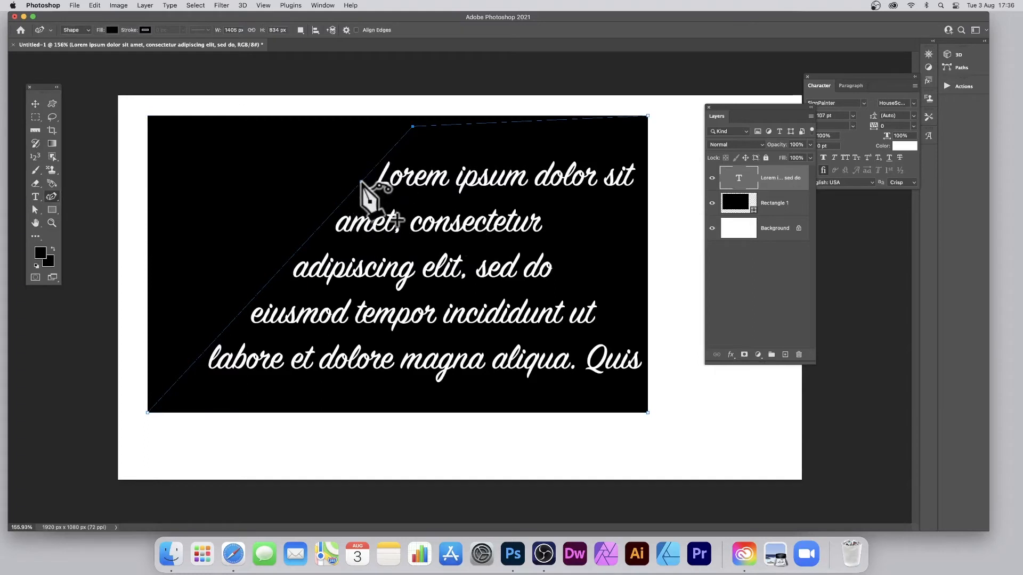
click(344, 200)
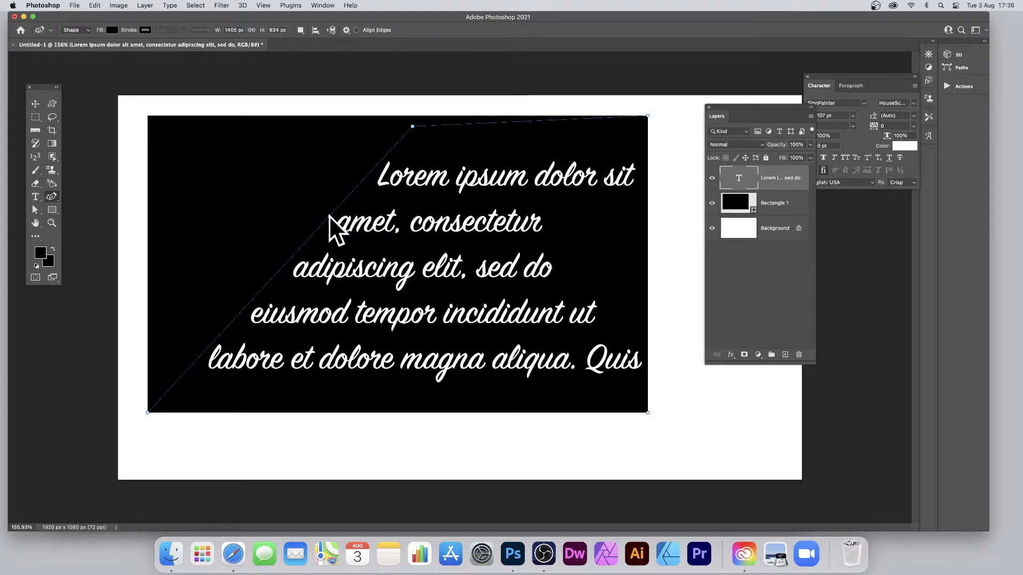
drag(335, 224, 375, 237)
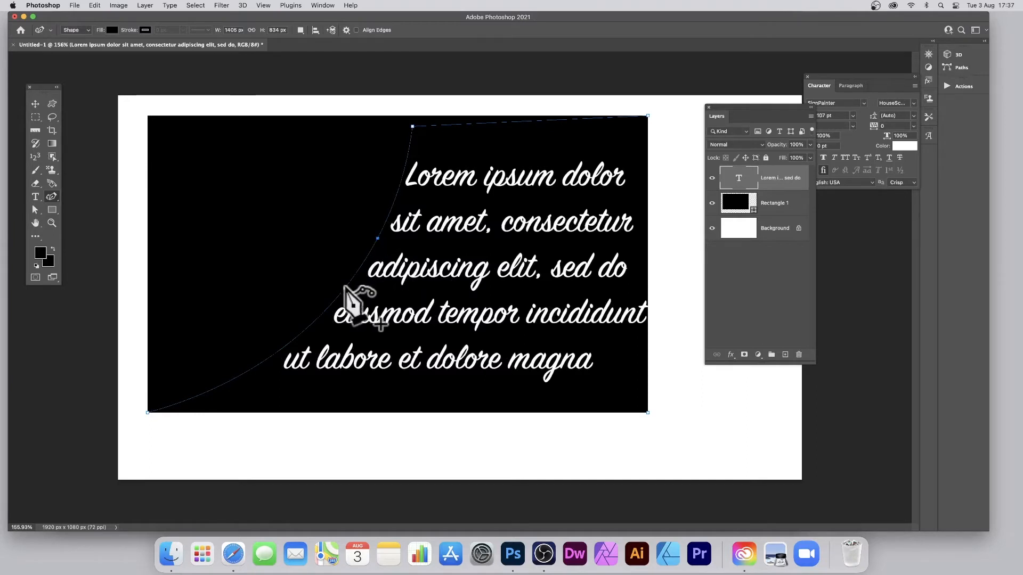
Step: Add more curvature points along the text frame's curved edge and reposition them to form a wavy outline
click(347, 286)
mouse_move(349, 286)
mouse_down()
mouse_move(383, 311)
mouse_move(366, 287)
mouse_up()
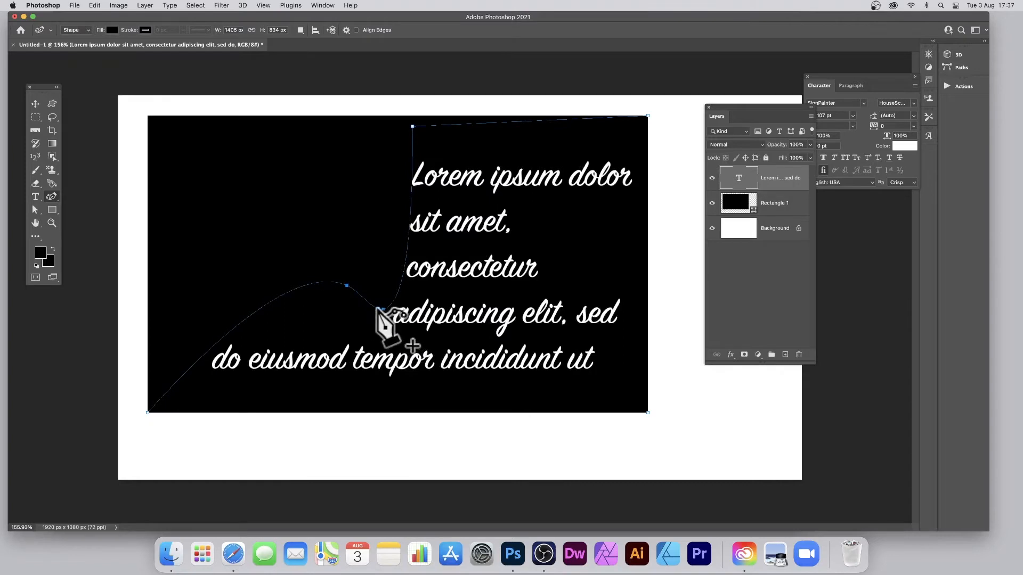
drag(384, 309, 326, 140)
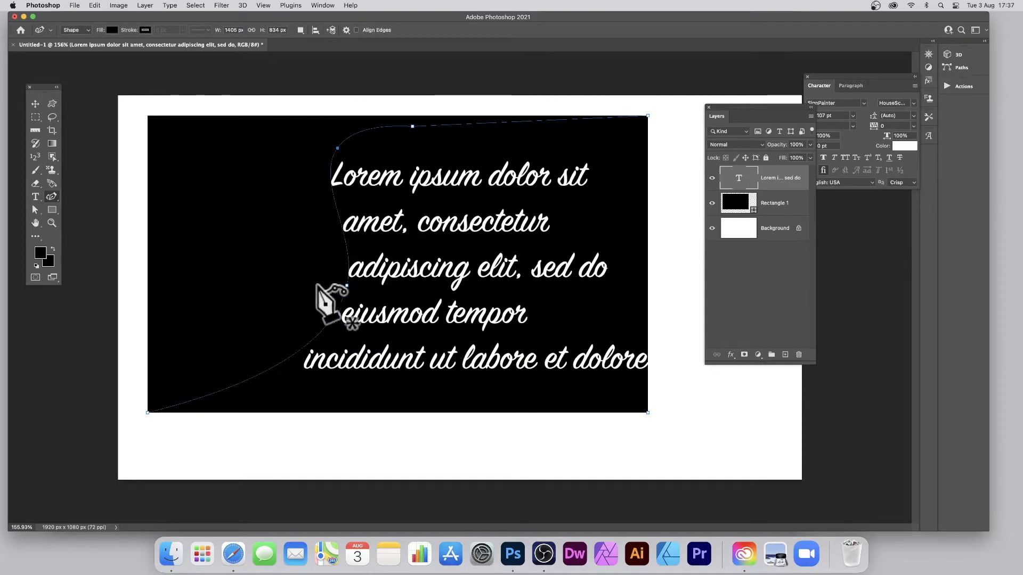
click(339, 215)
drag(341, 216, 359, 216)
Step: Convert the wavy-edged script text layer to a vector shape
click(35, 104)
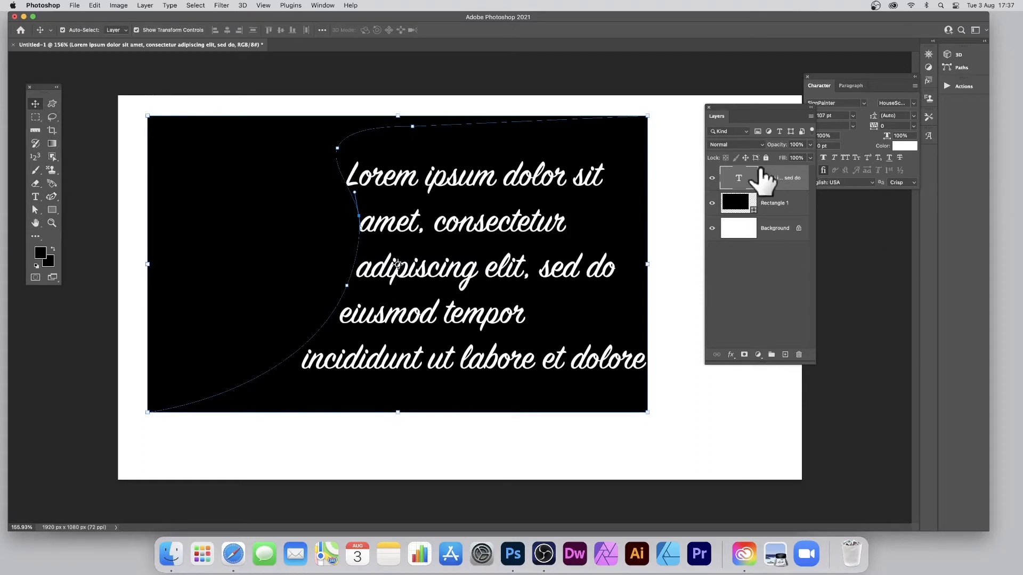
click(169, 7)
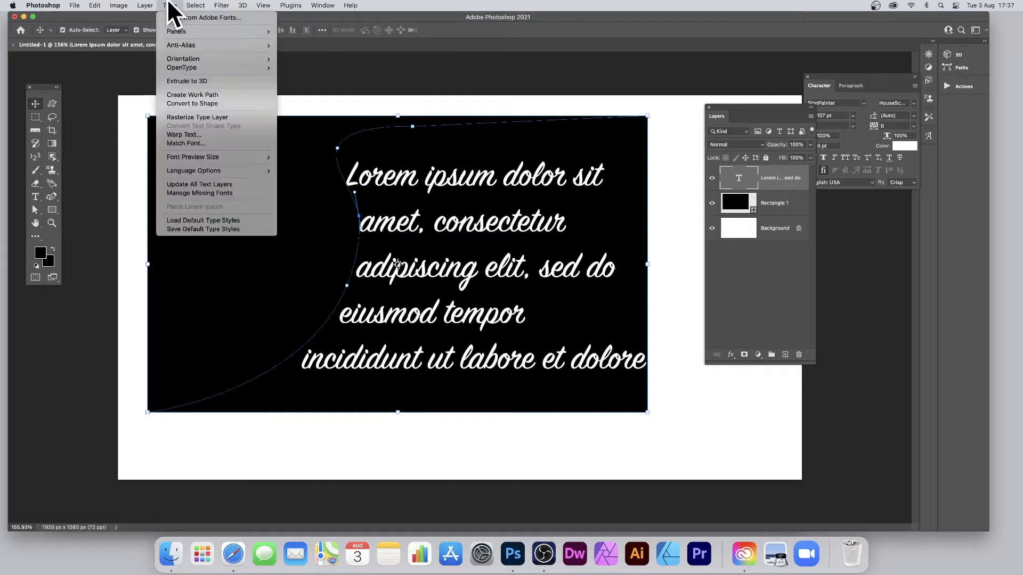
click(205, 102)
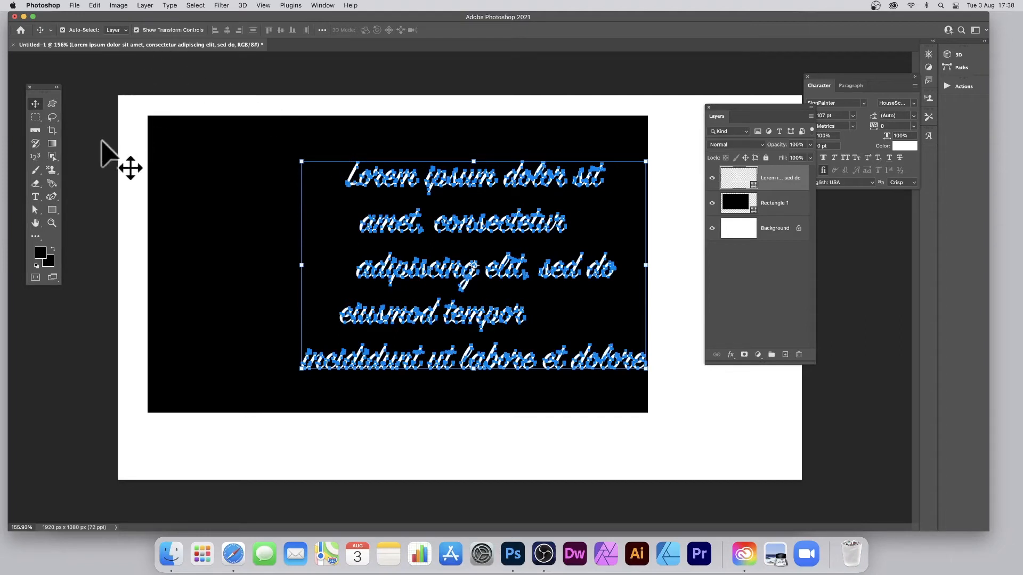
Step: Distort the script text shape by pulling its upper-left corner up and inward toward the middle of the black rectangle
click(94, 6)
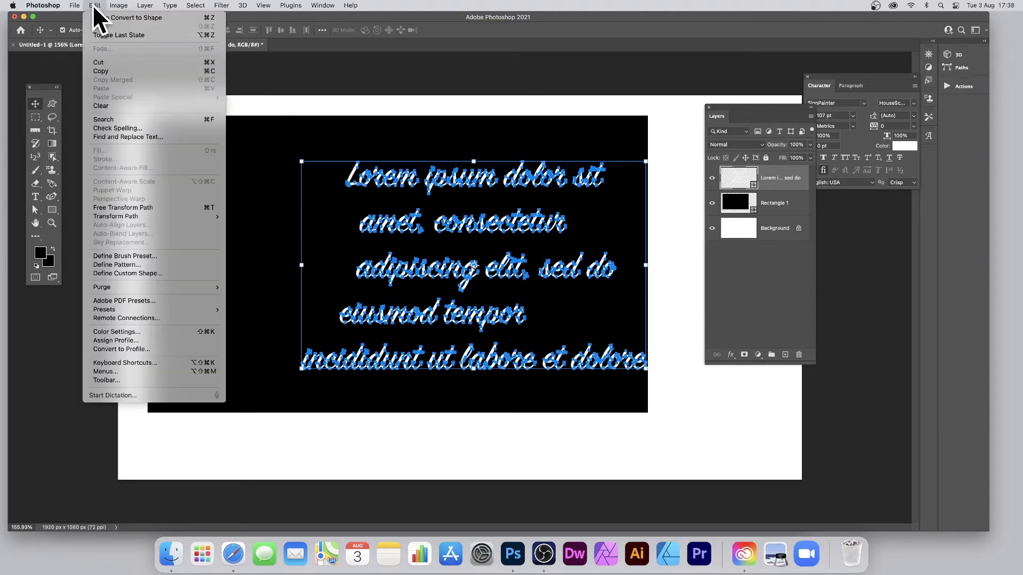
mouse_move(132, 215)
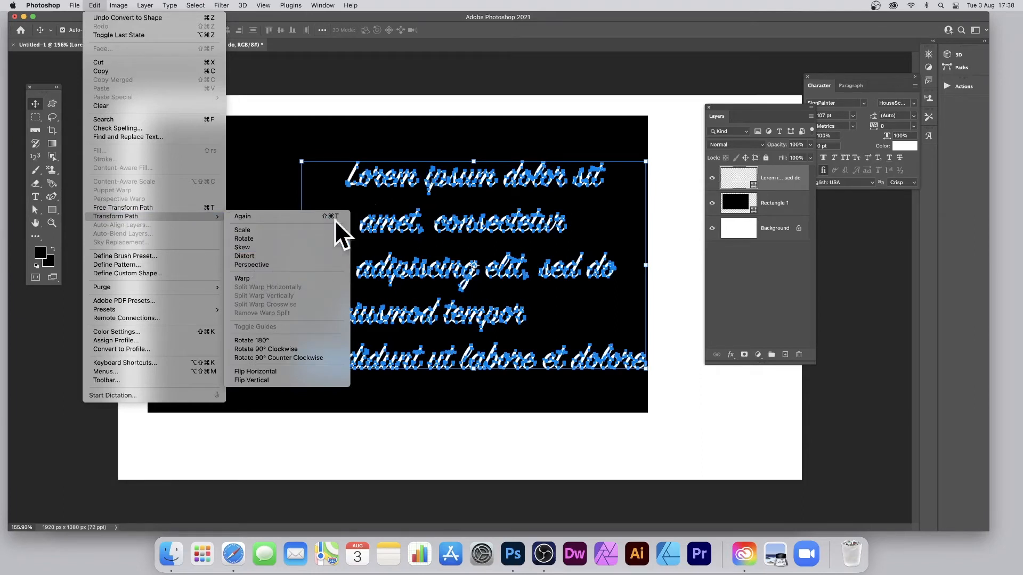
click(245, 257)
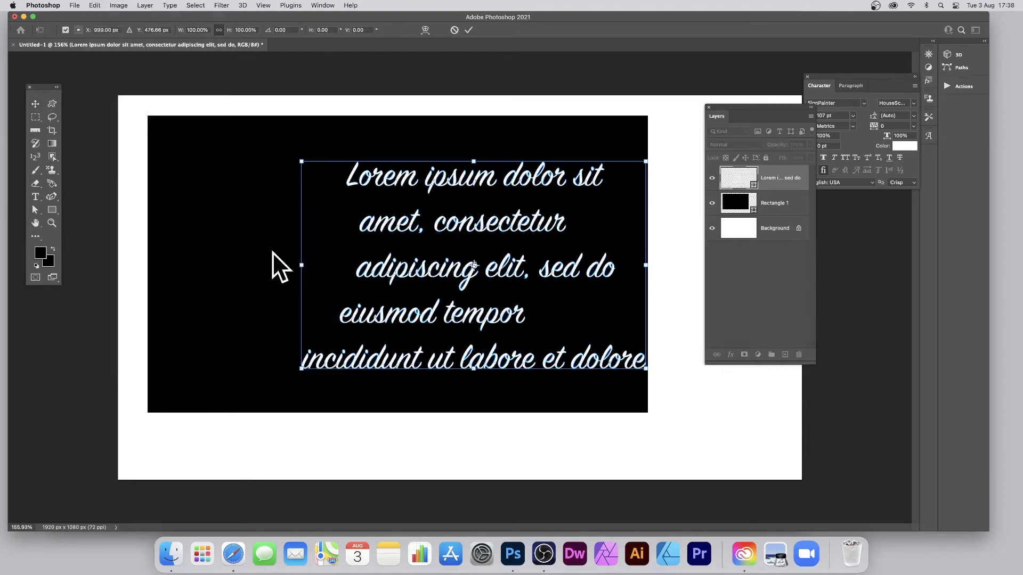
drag(302, 162, 498, 128)
click(469, 30)
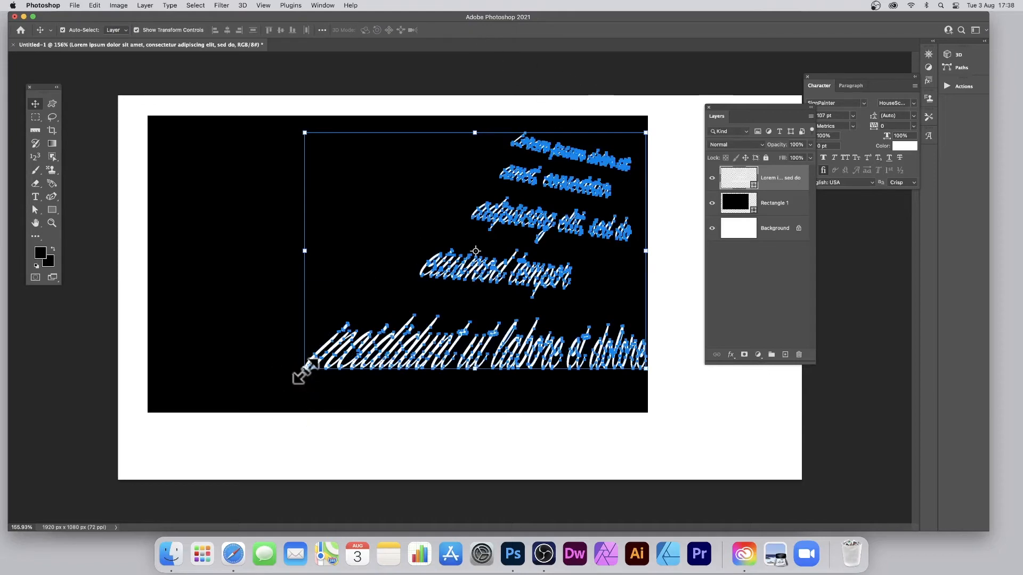
Step: Enlarge the distorted text shape and stretch it horizontally so it spans nearly the full width of the black rectangle
drag(300, 373, 255, 402)
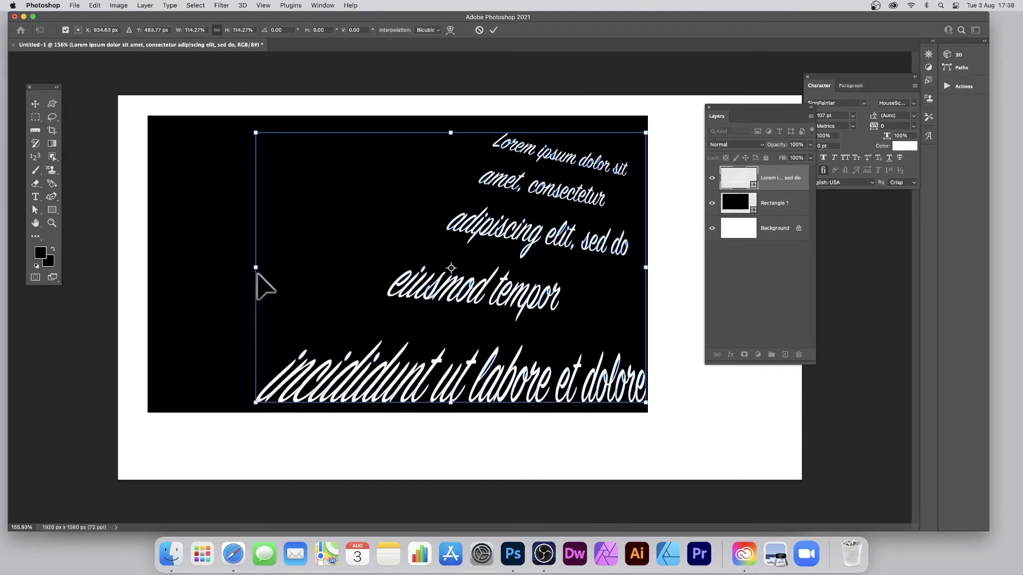
drag(255, 267, 152, 259)
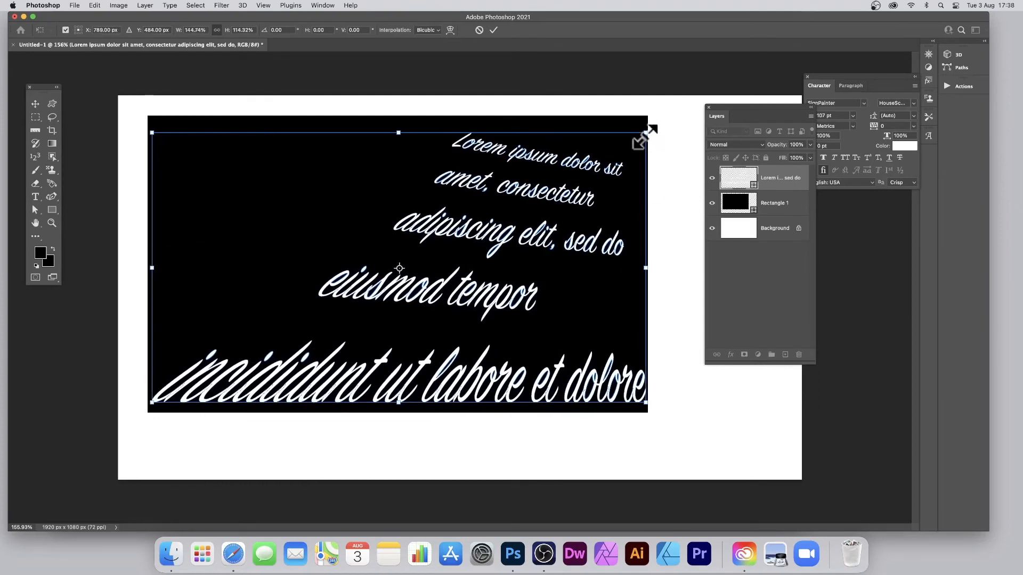
drag(652, 129, 654, 128)
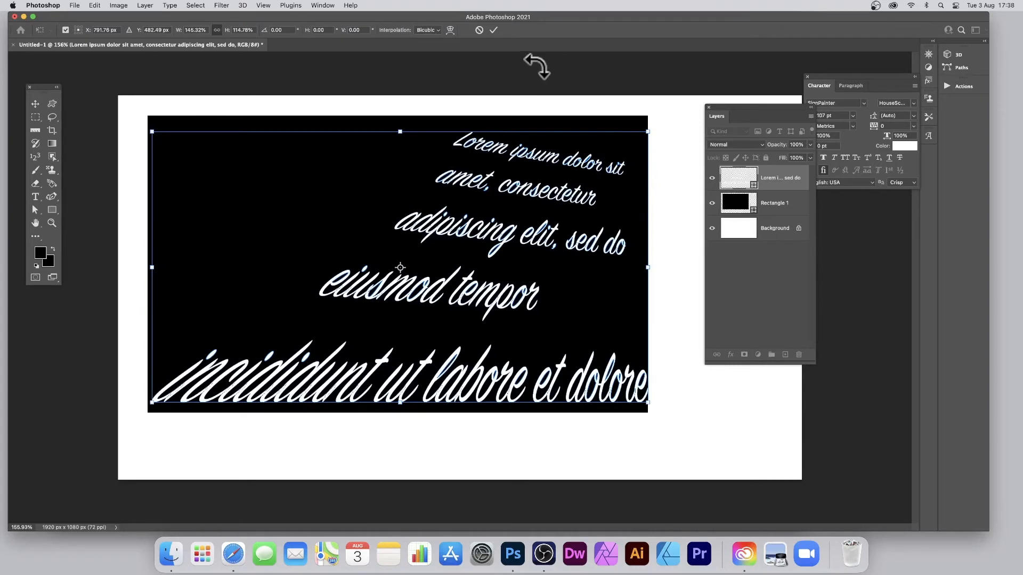
click(494, 31)
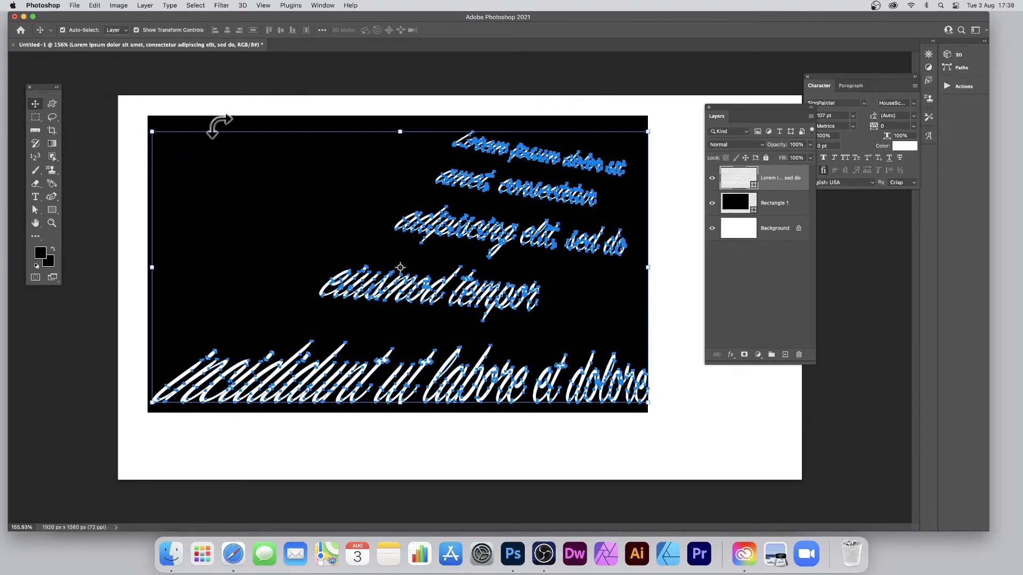
Step: Round the black rectangle's corners and scale the text shape down to about 92% so it fits inside
click(247, 126)
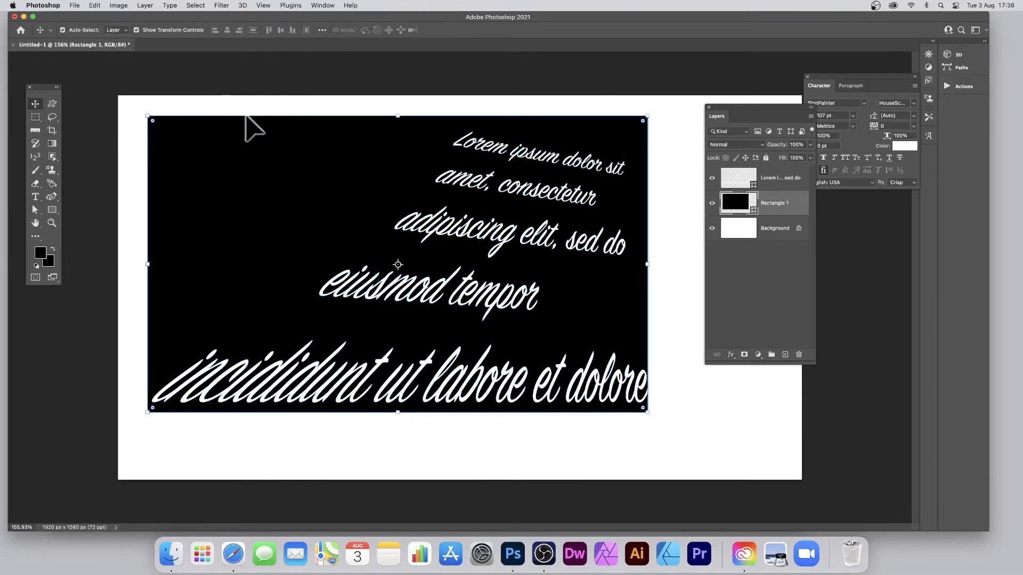
drag(160, 133, 186, 136)
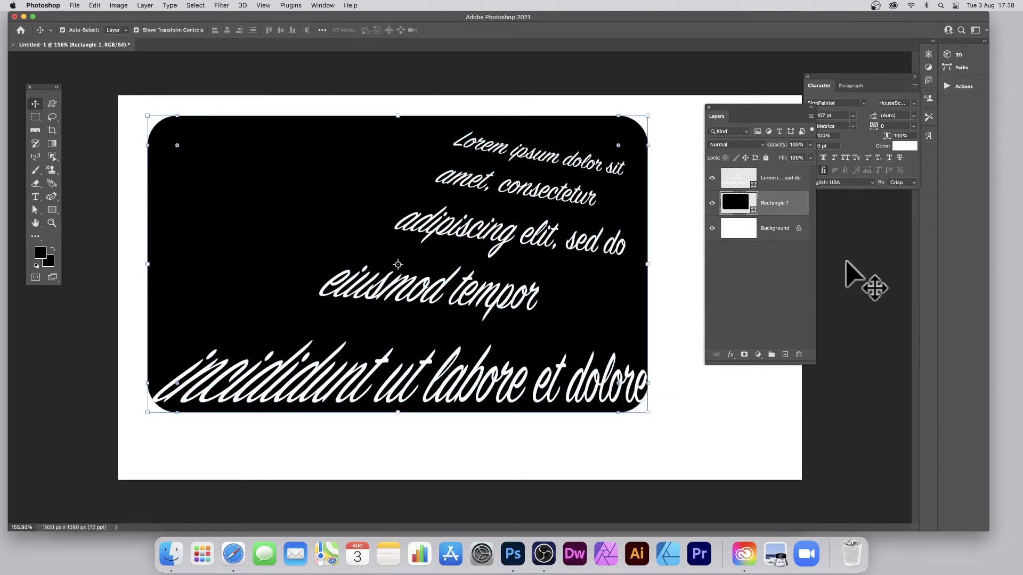
click(740, 179)
key(super+t)
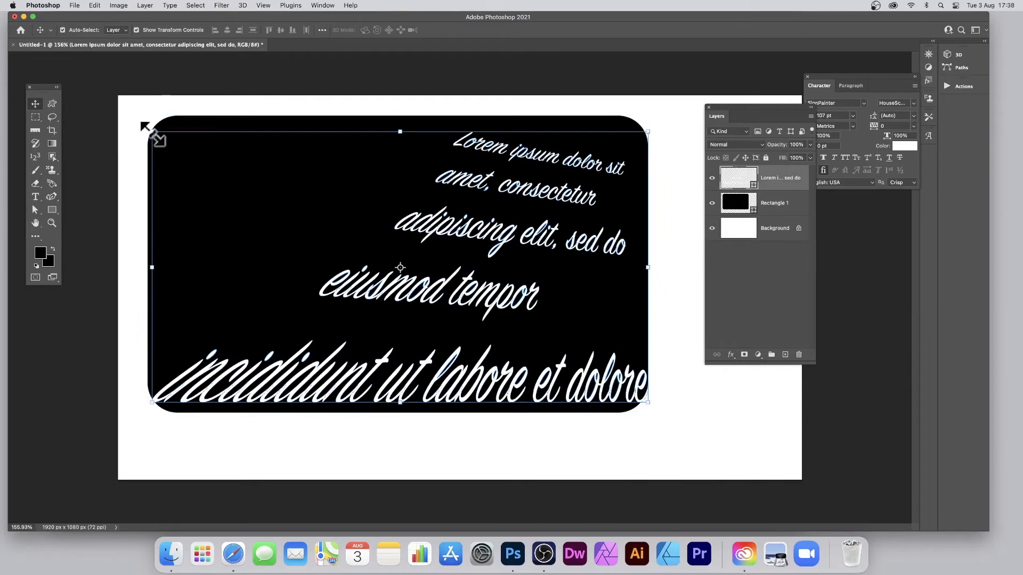
drag(151, 131, 193, 156)
drag(505, 167, 492, 159)
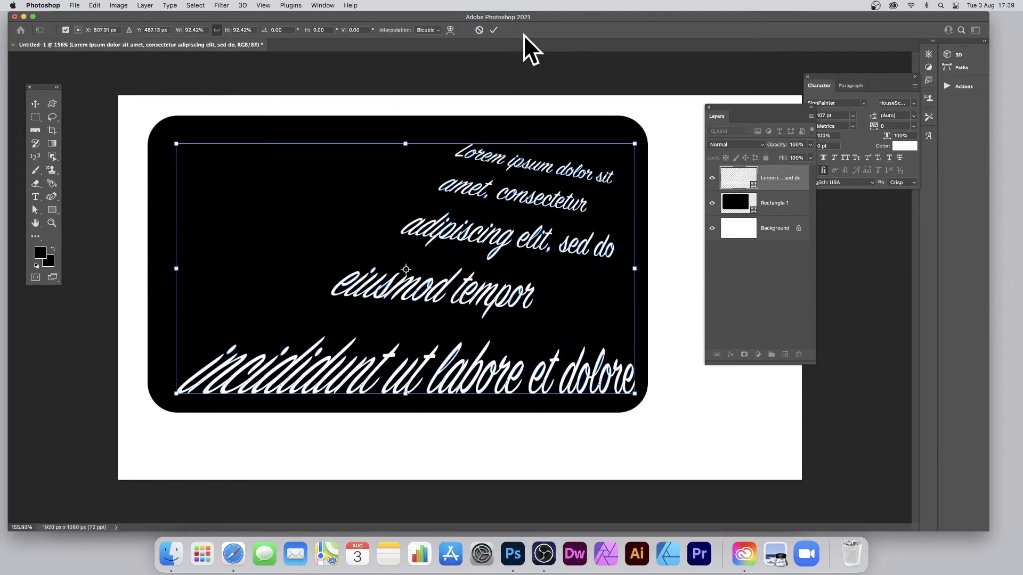
click(493, 30)
Step: Place the rectangle layer above the text shape and combine both with Subtract Shapes at Overlap
drag(116, 81, 715, 458)
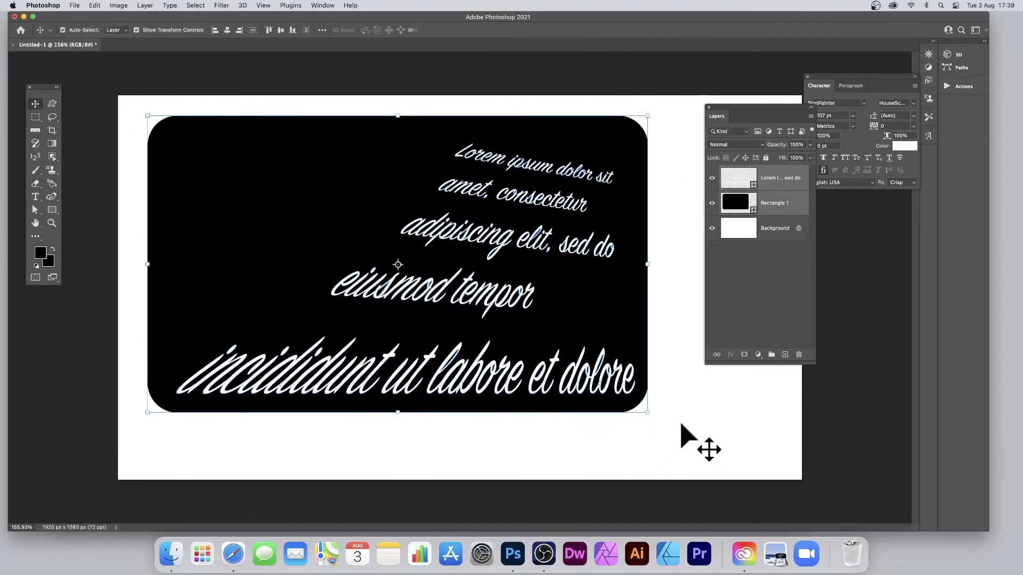
click(631, 391)
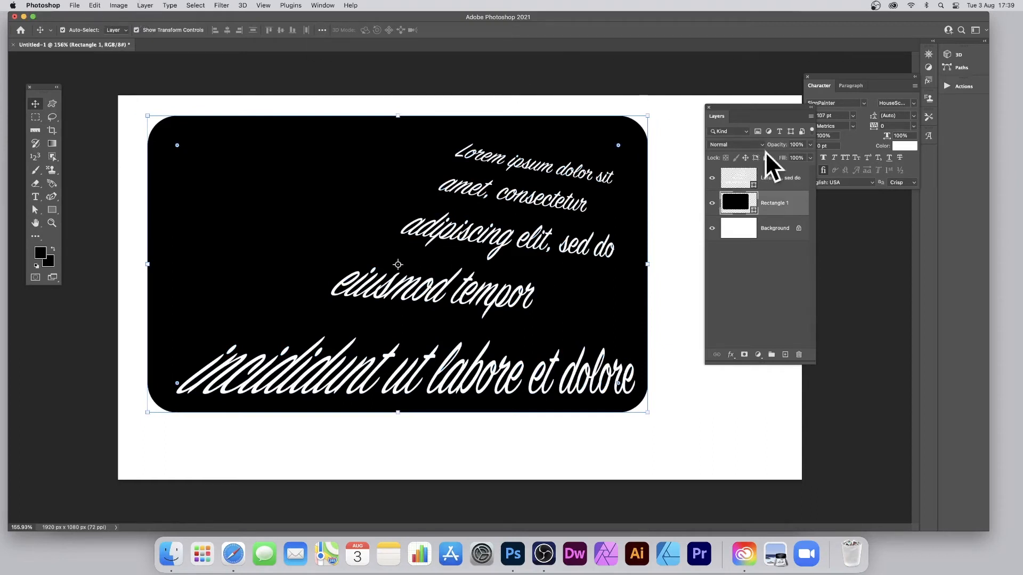
drag(752, 202, 745, 175)
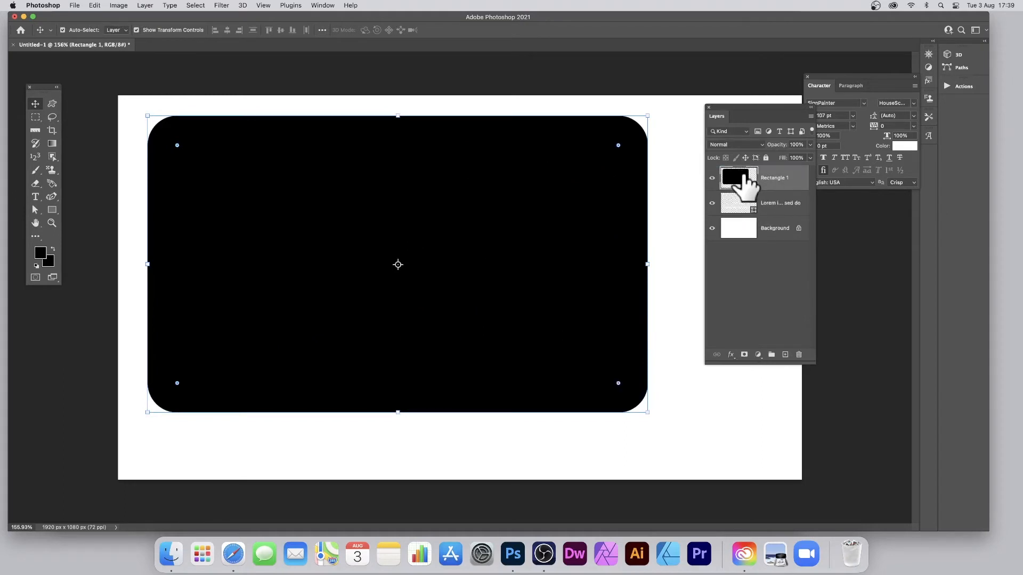
drag(107, 85, 675, 429)
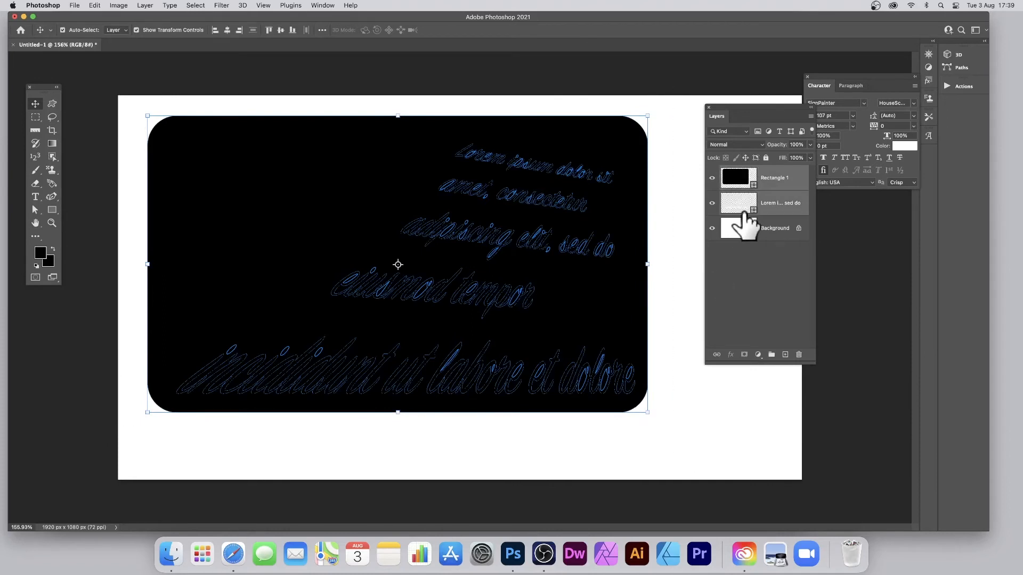
click(147, 7)
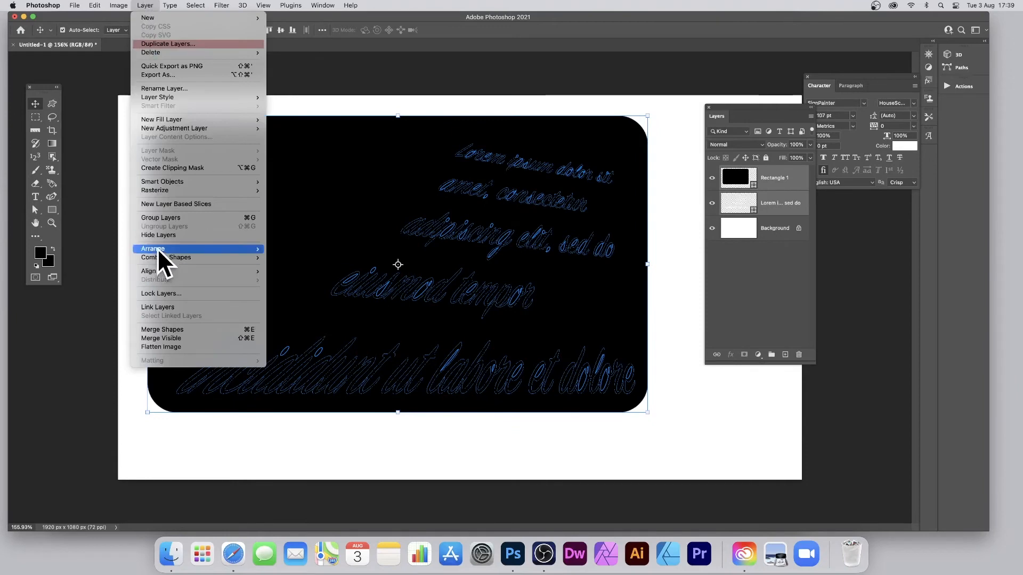
mouse_move(165, 258)
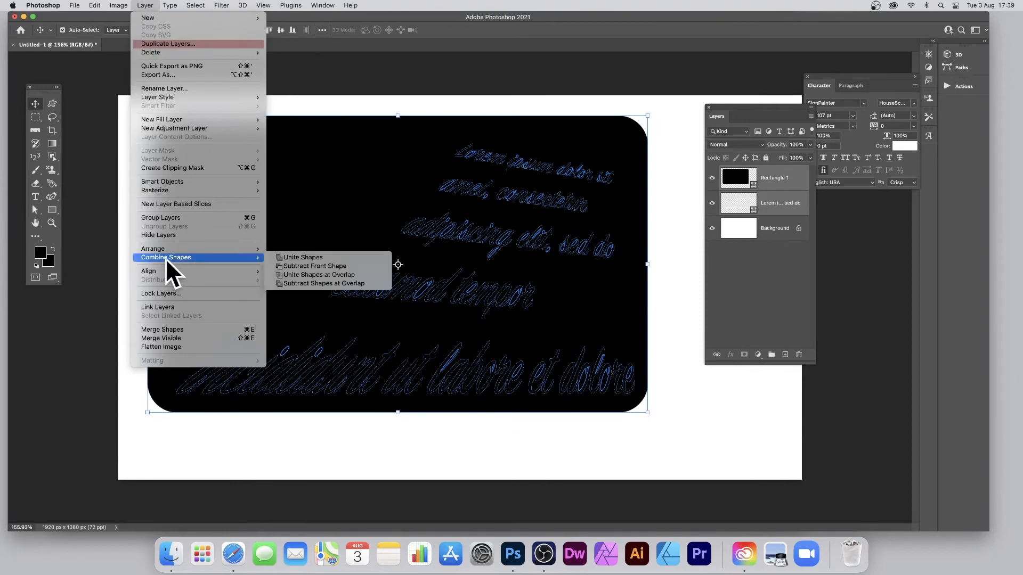
click(327, 284)
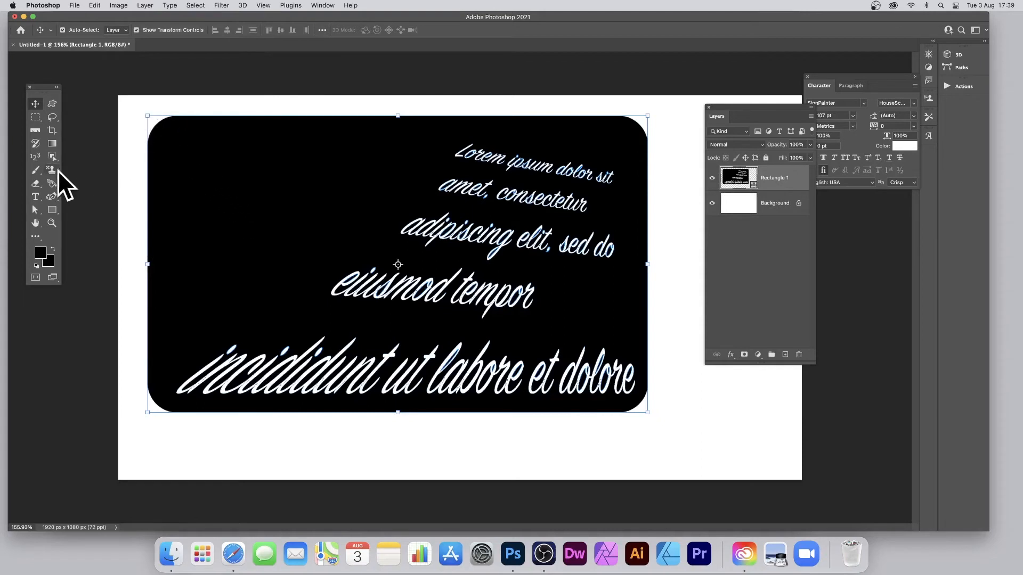
Step: Select all paths of the rectangle and its text cutouts with the Path Selection tool and merge the shape components
click(33, 210)
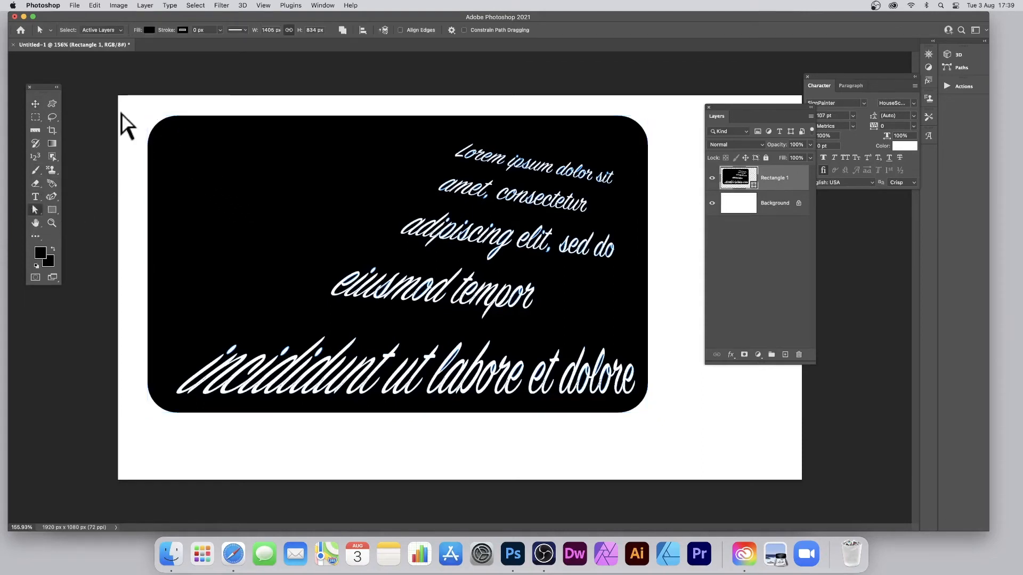
drag(97, 100, 692, 460)
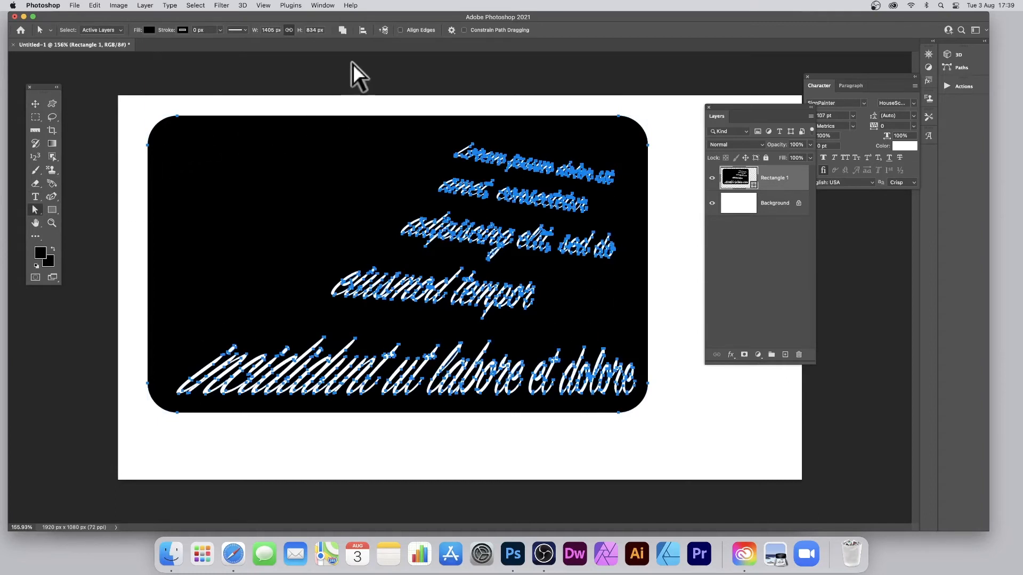
click(343, 30)
click(375, 78)
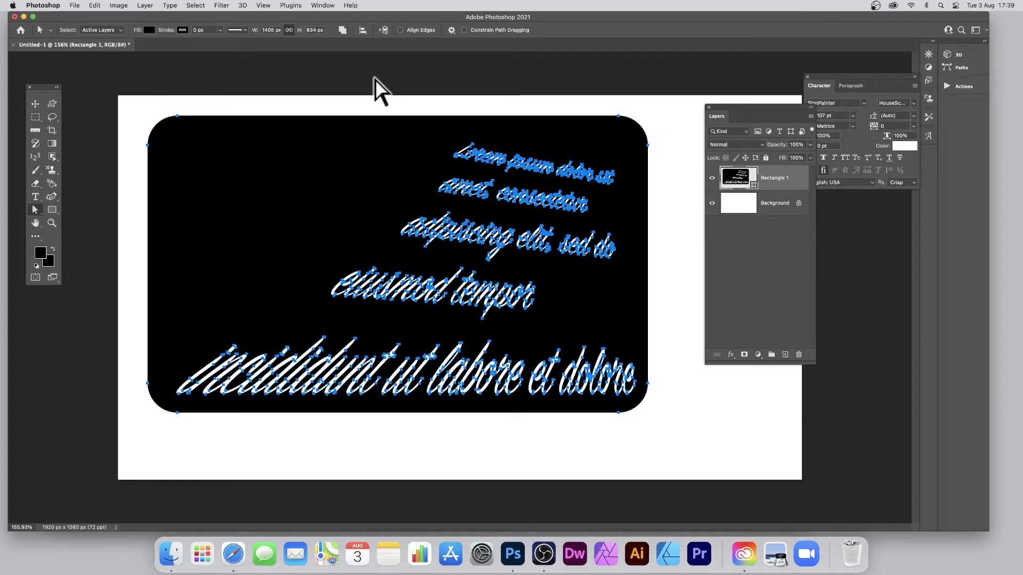
Step: Define the merged rectangle with cut-out script text as a custom shape
click(95, 5)
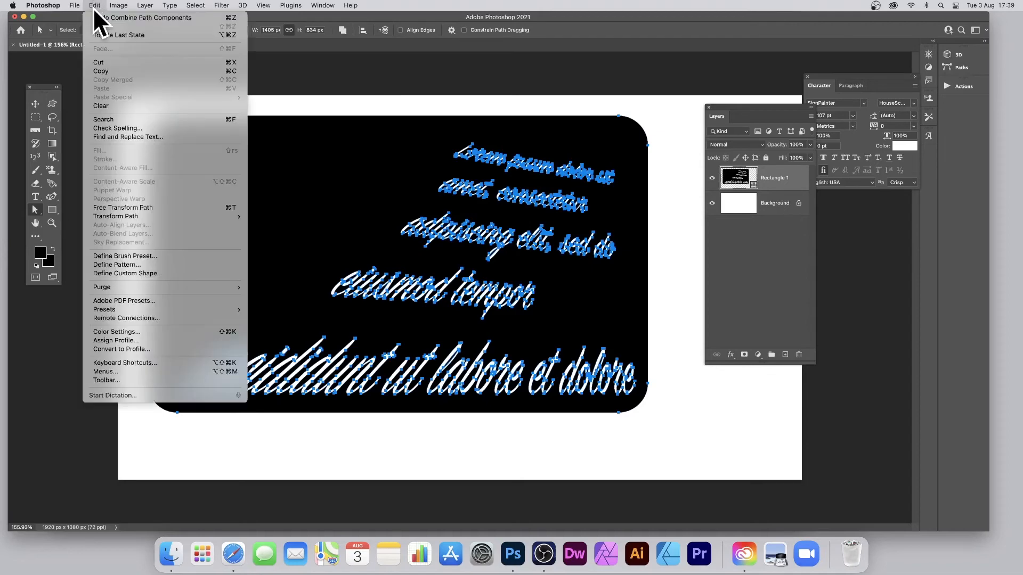
click(135, 273)
click(615, 263)
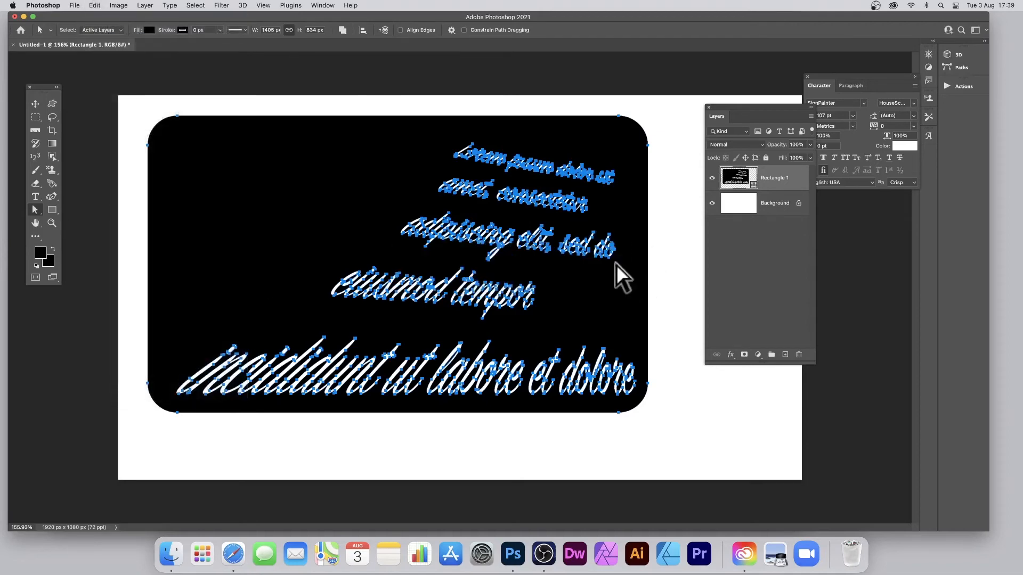
Step: Fill the cut-out rectangle shape with red and scale it down to about 58%
click(149, 30)
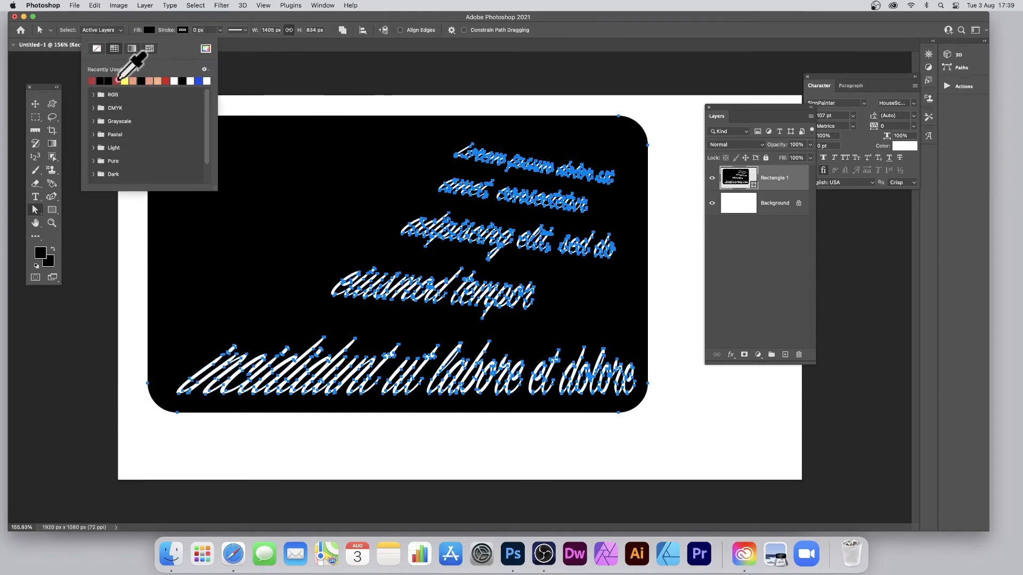
click(114, 49)
key(super+t)
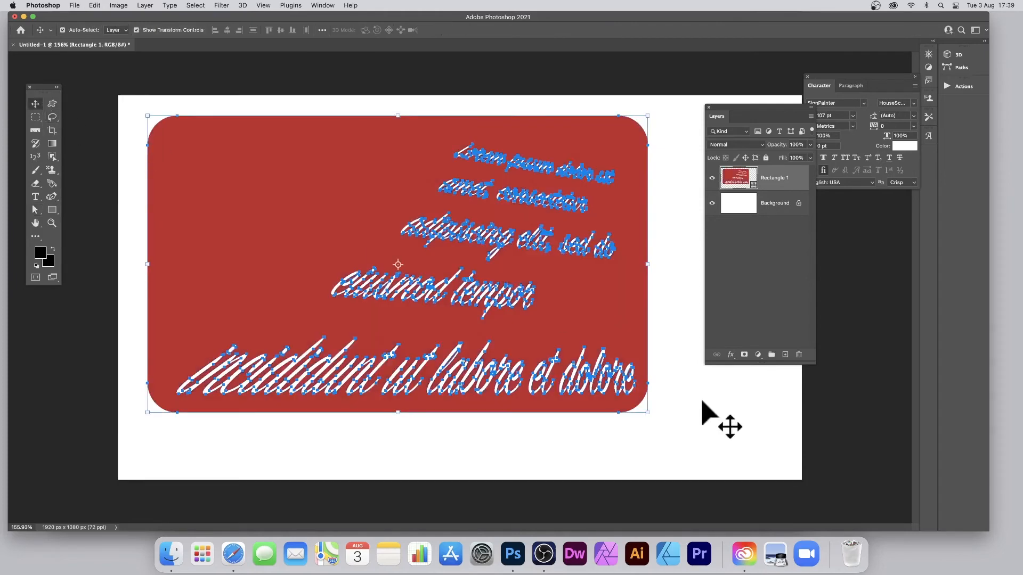
drag(647, 413, 426, 297)
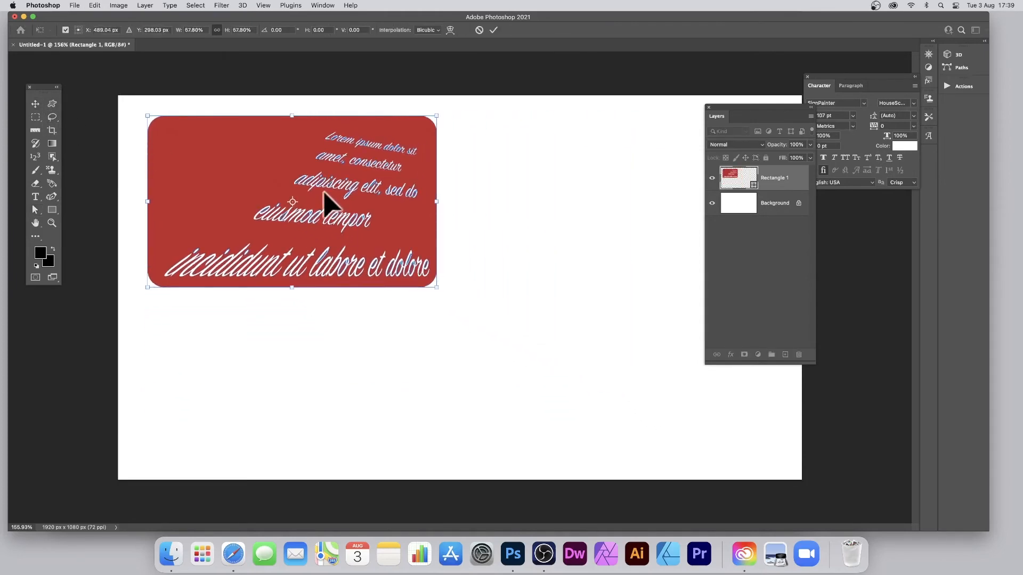
drag(291, 201, 290, 165)
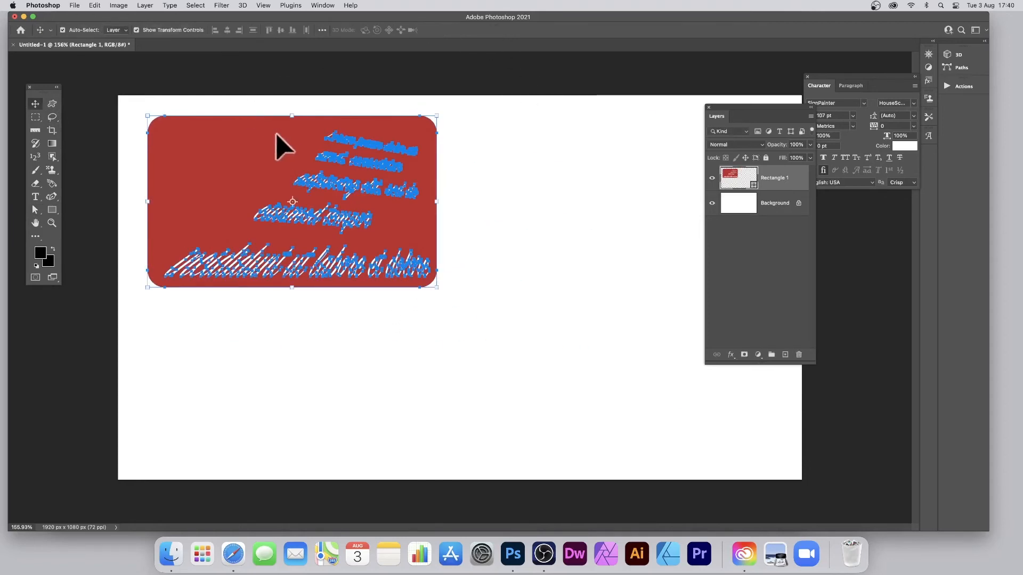
Step: Place a duplicate of the red shape below and to the right, and recolour the original dark brown
drag(274, 141, 434, 320)
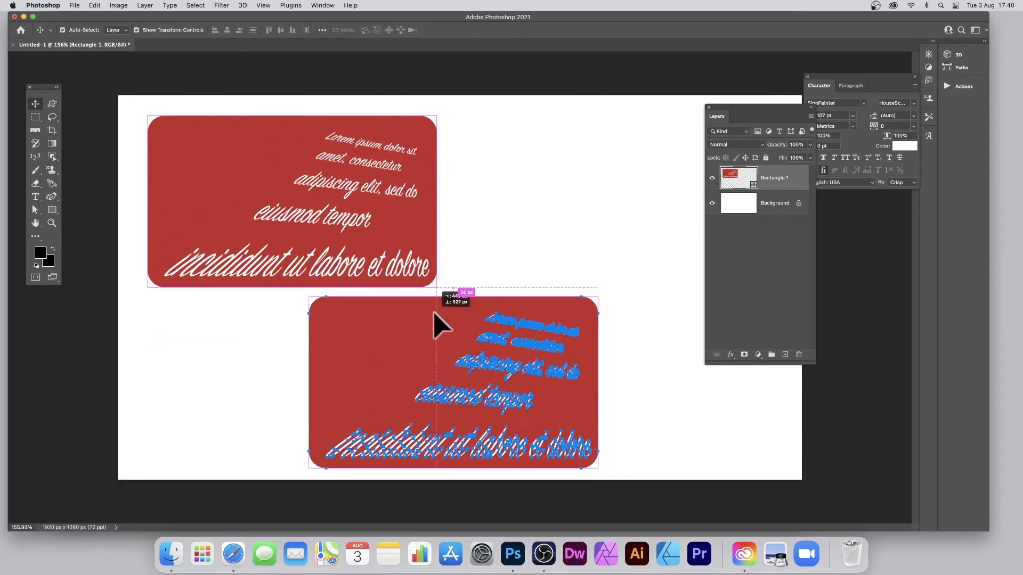
click(52, 209)
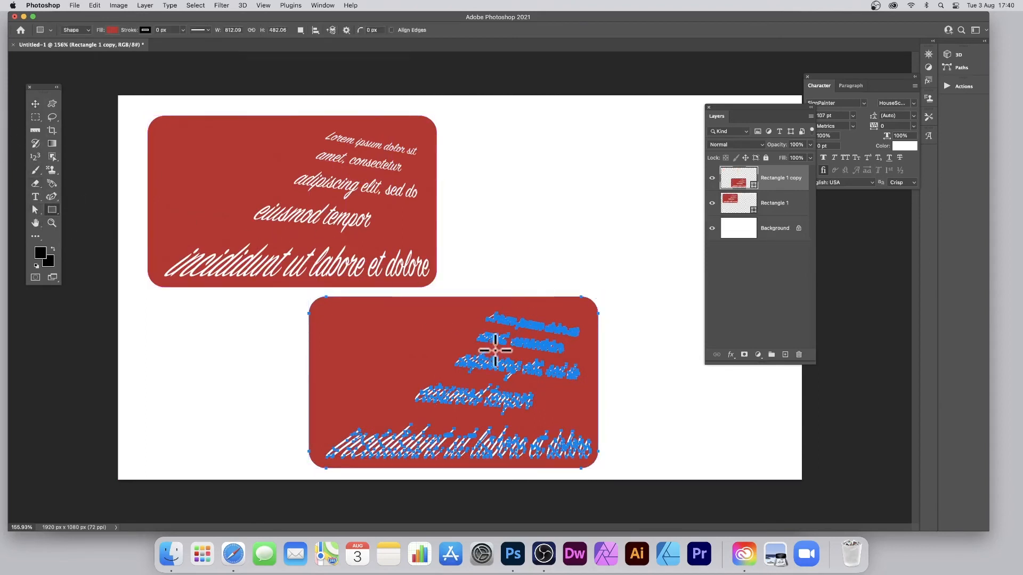
double_click(730, 205)
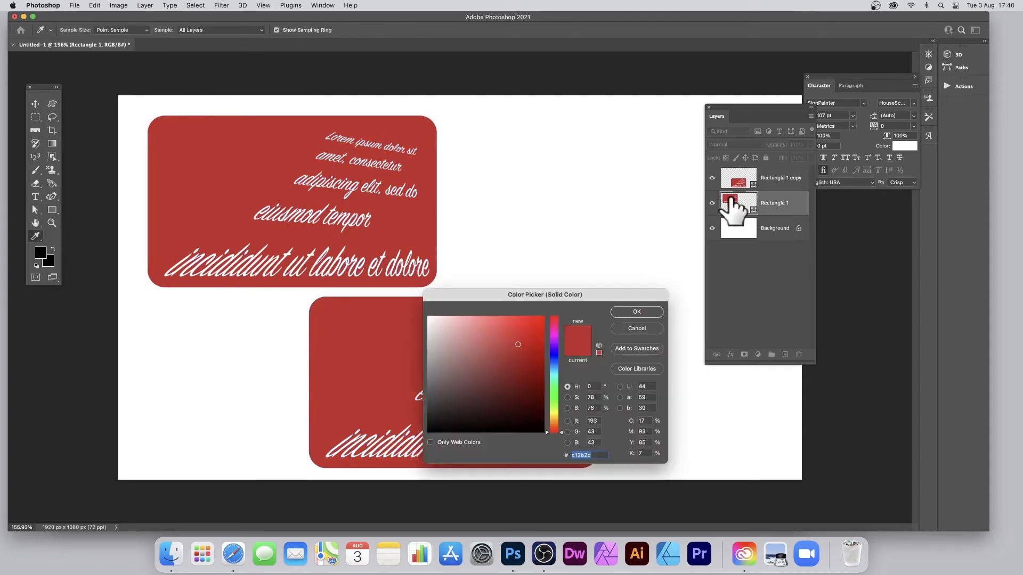
click(519, 372)
drag(519, 371, 473, 404)
click(635, 313)
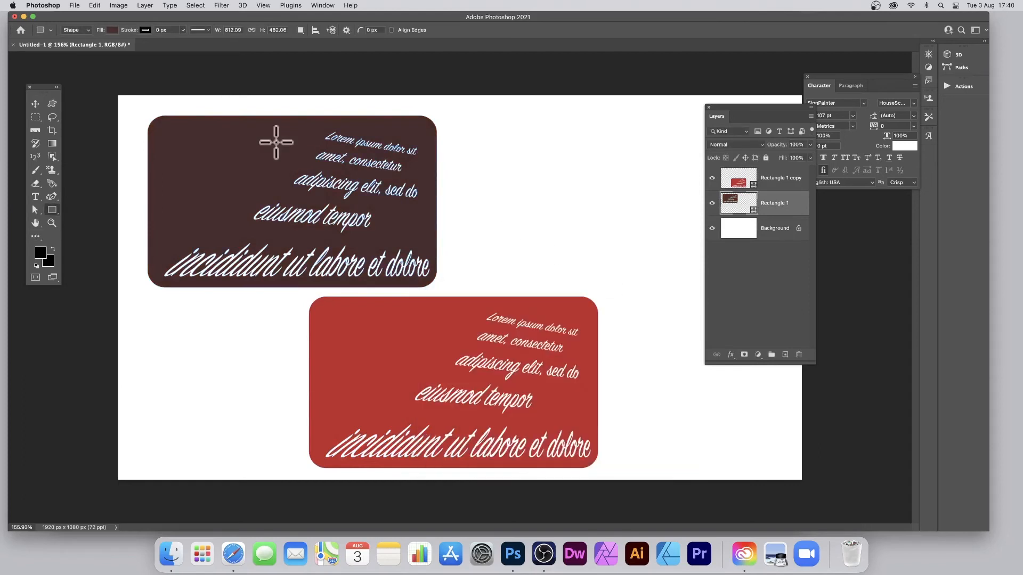
click(144, 5)
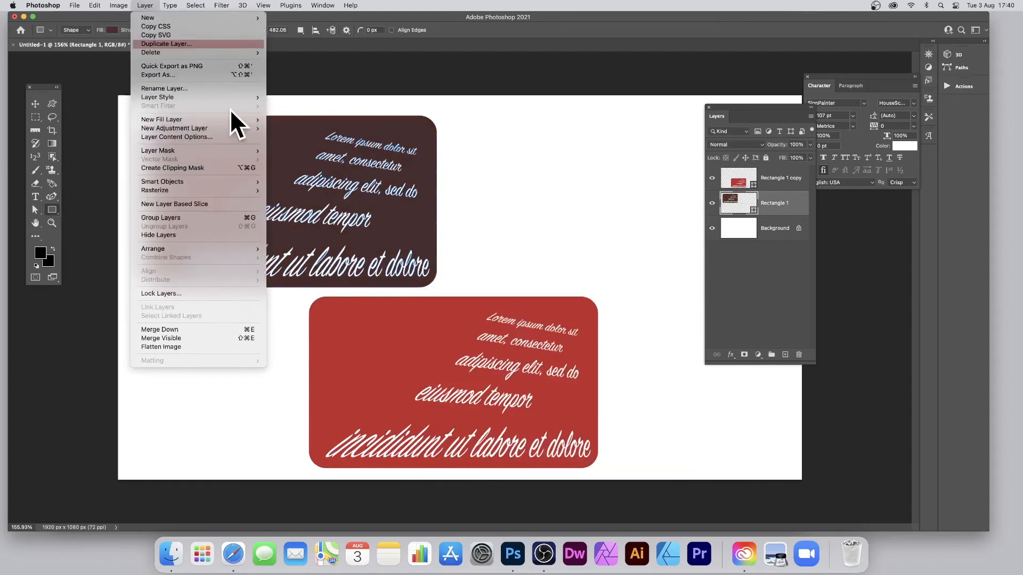
mouse_move(222, 97)
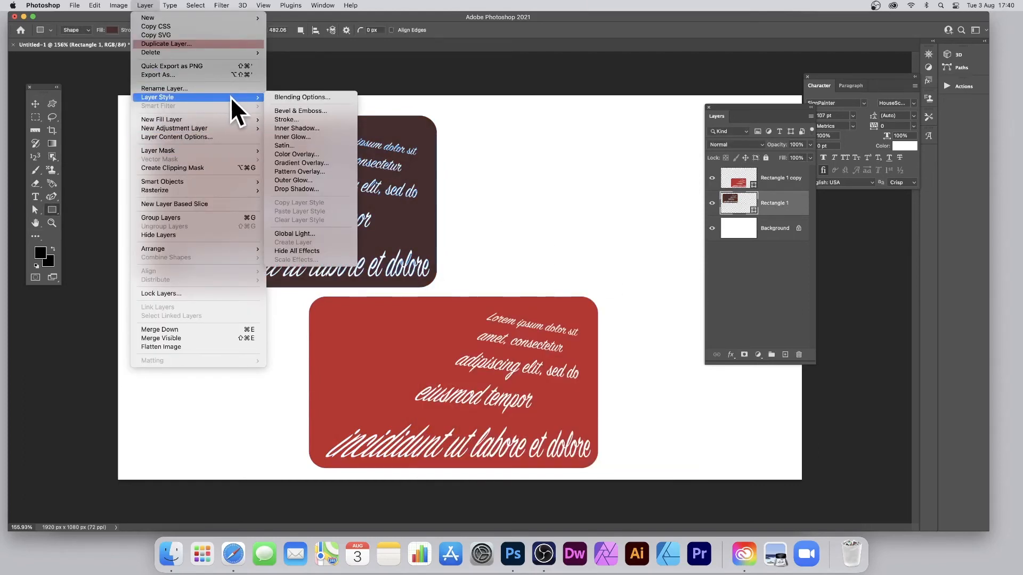
click(592, 101)
click(35, 103)
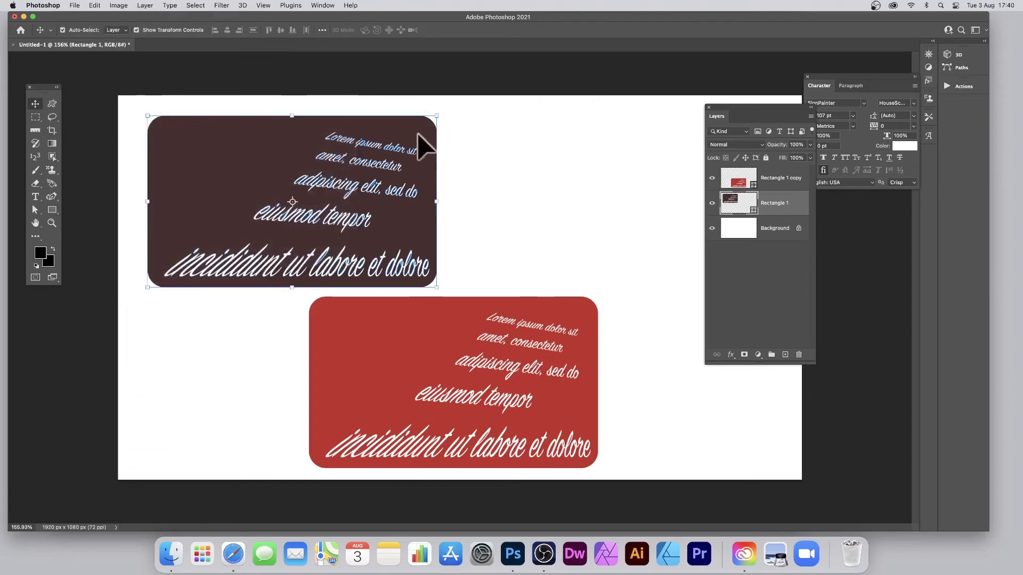
Step: Rotate the dark brown shape about 35° clockwise and move it partly past the canvas's left edge
drag(447, 107, 516, 213)
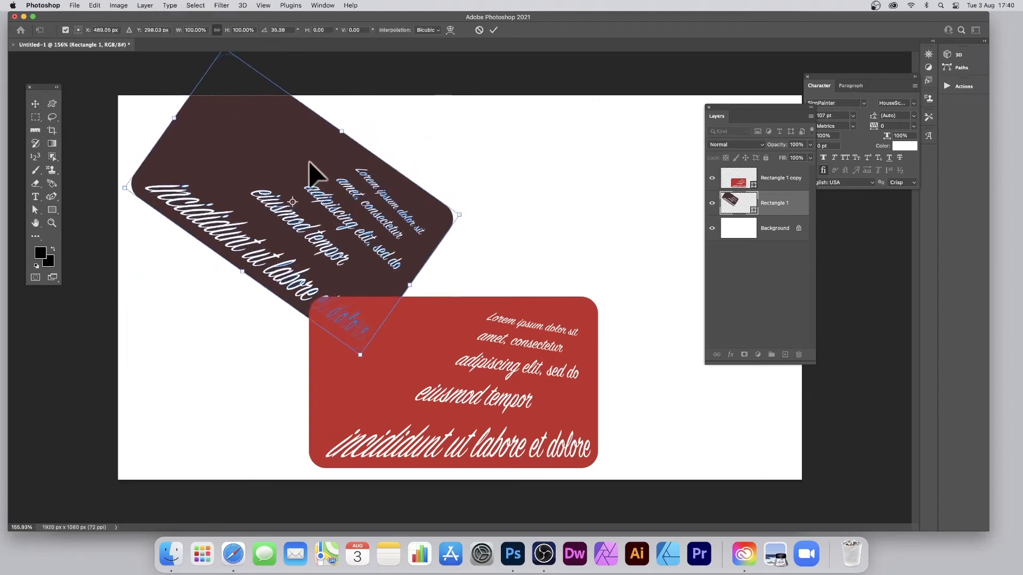
drag(312, 171, 232, 173)
click(493, 31)
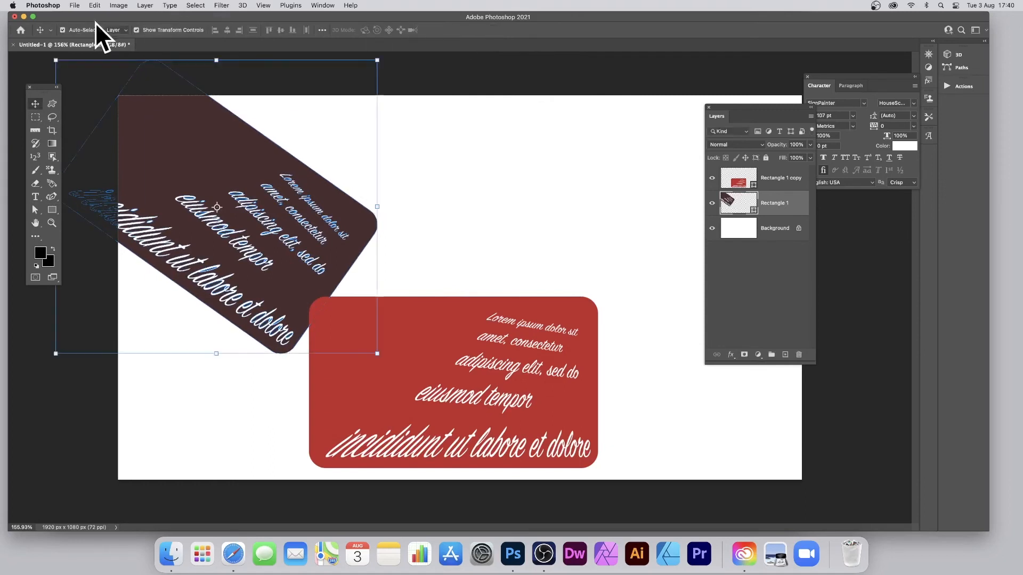
Step: Distort the dark brown shape's path by pulling its upper-right corner outward and down
click(95, 5)
mouse_move(98, 287)
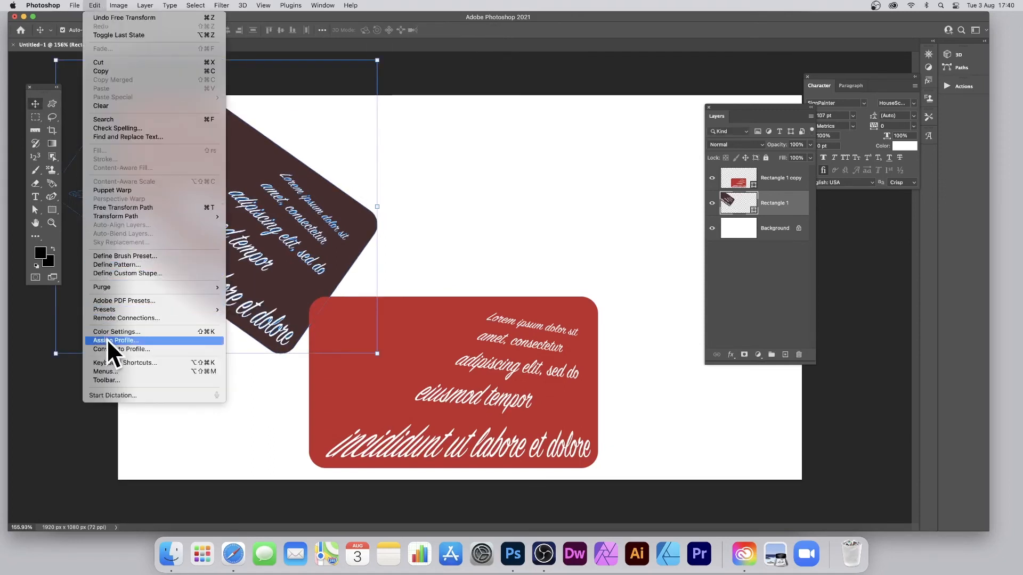
mouse_move(142, 215)
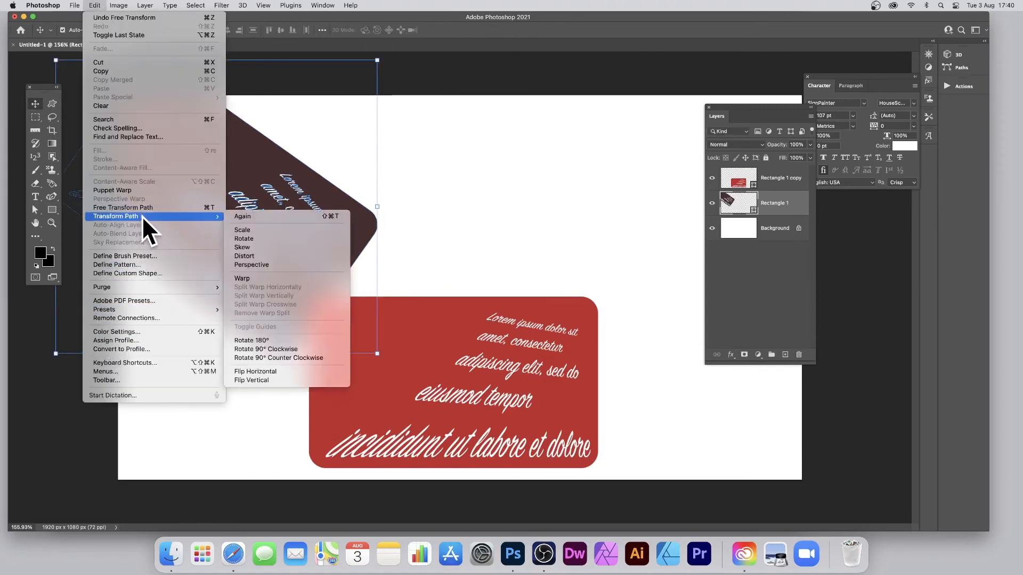
click(259, 255)
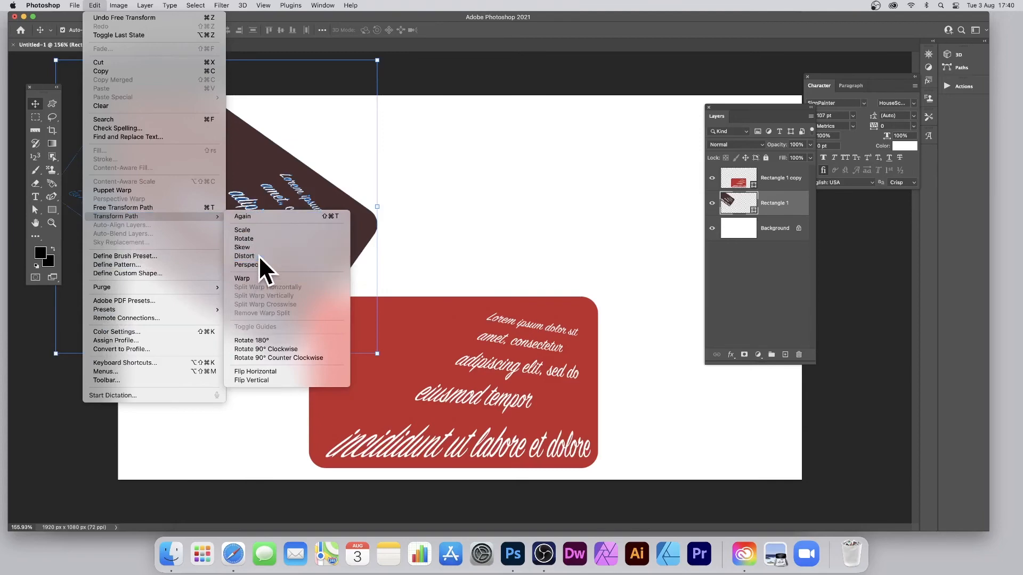
drag(378, 58, 551, 140)
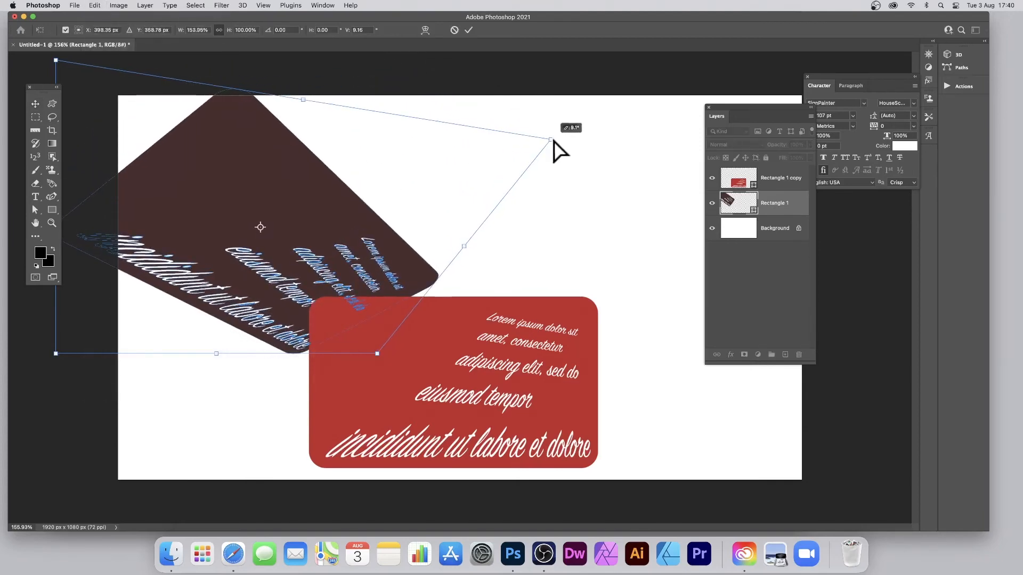
click(468, 28)
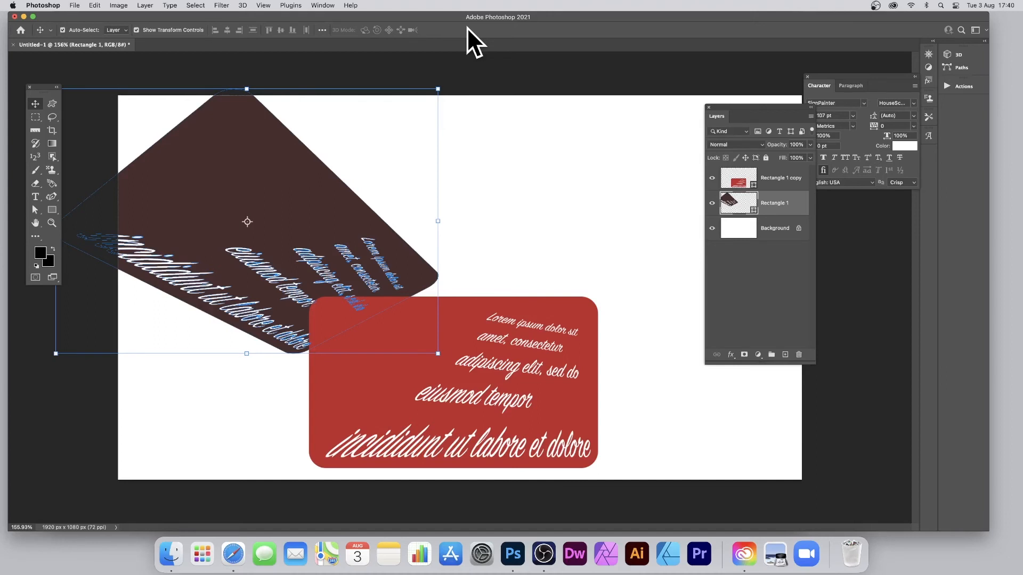
Step: Delete the dark brown shape, and move and enlarge the red shape to cover nearly the whole canvas
key(Delete)
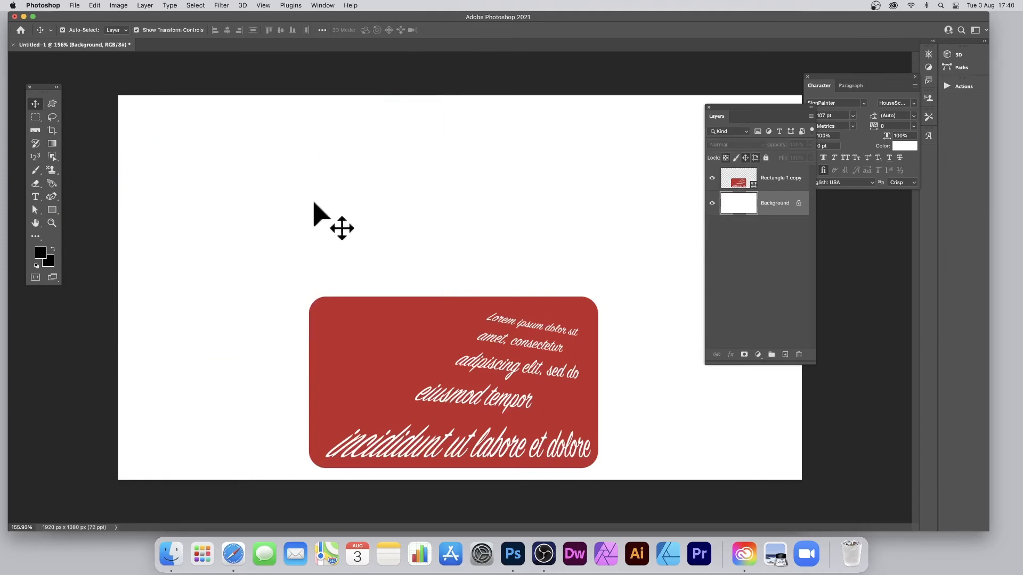
drag(405, 333, 278, 190)
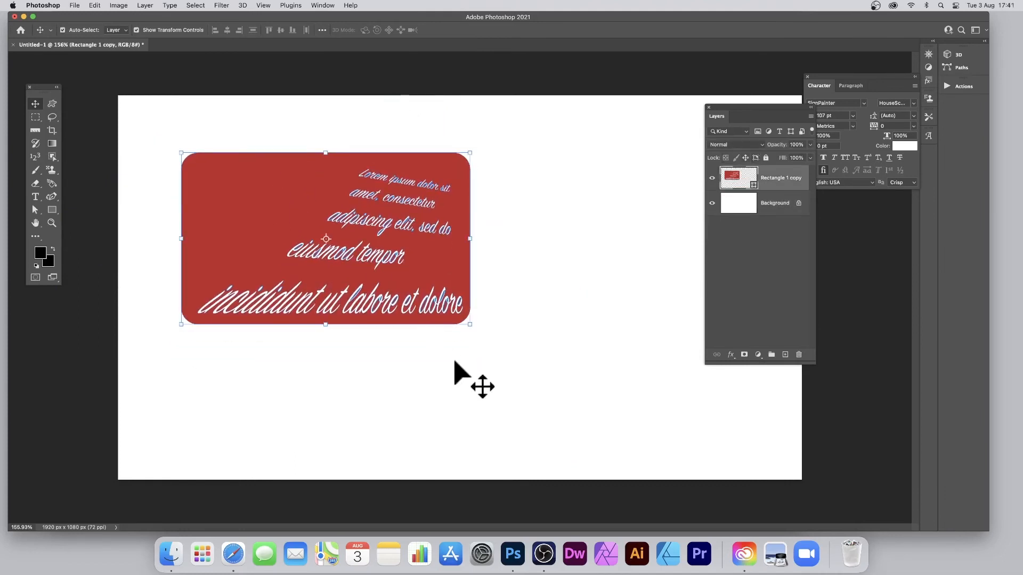
click(470, 323)
drag(470, 324, 545, 368)
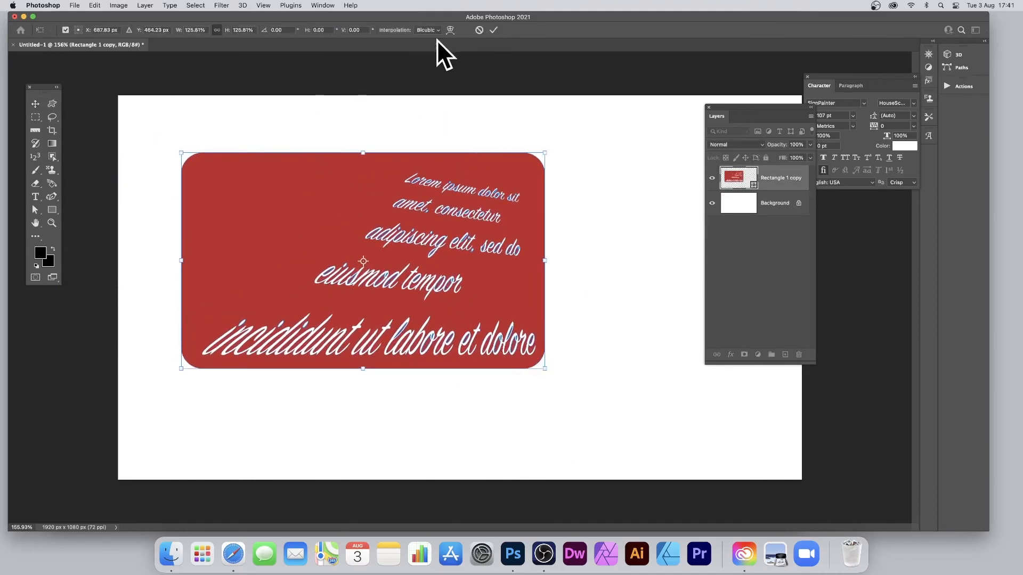
click(490, 31)
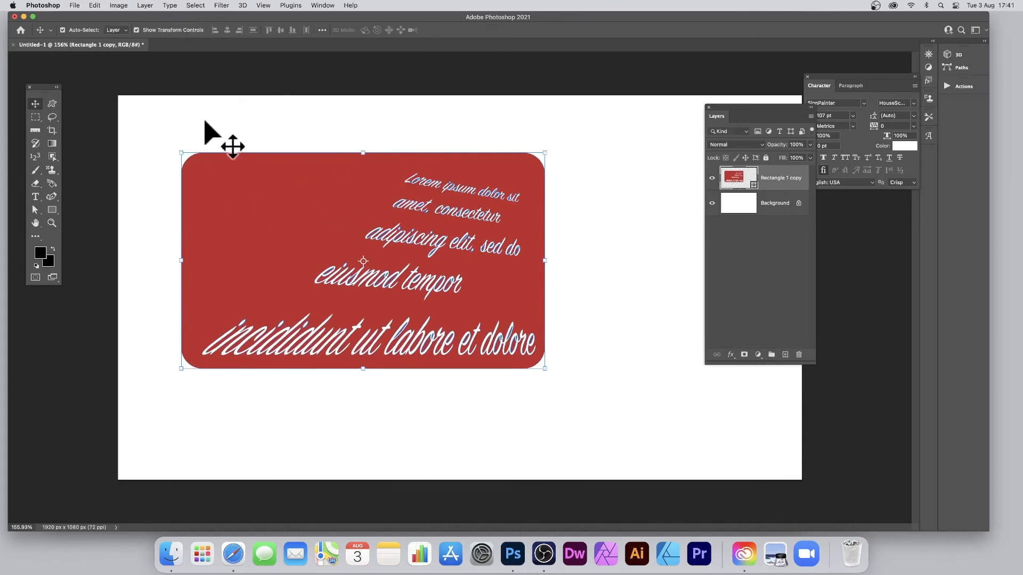
drag(179, 152, 75, 90)
drag(544, 369, 789, 514)
click(494, 30)
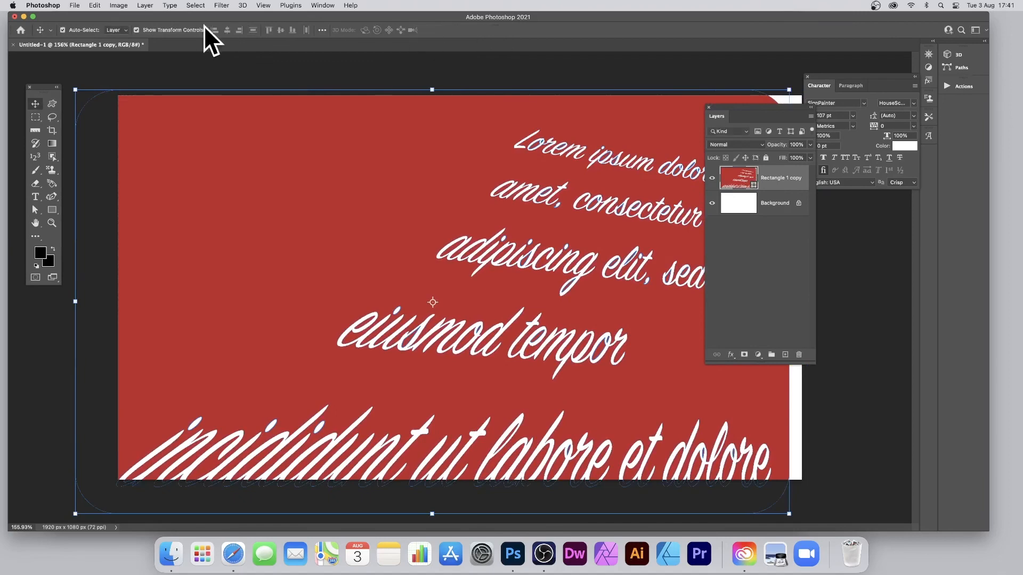
Step: Flatten the image and define it as a pattern named Pattern 1
click(146, 6)
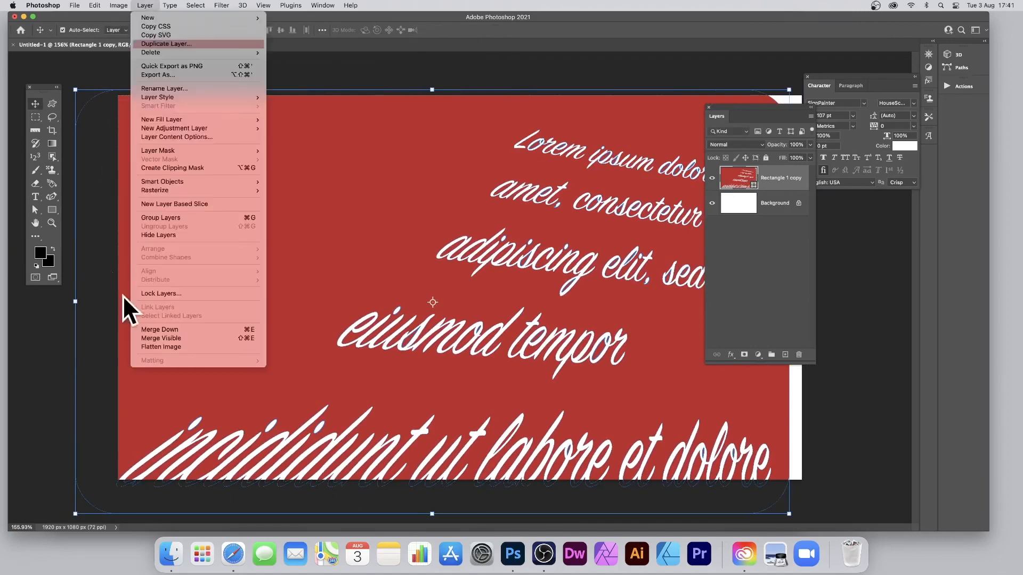
click(169, 347)
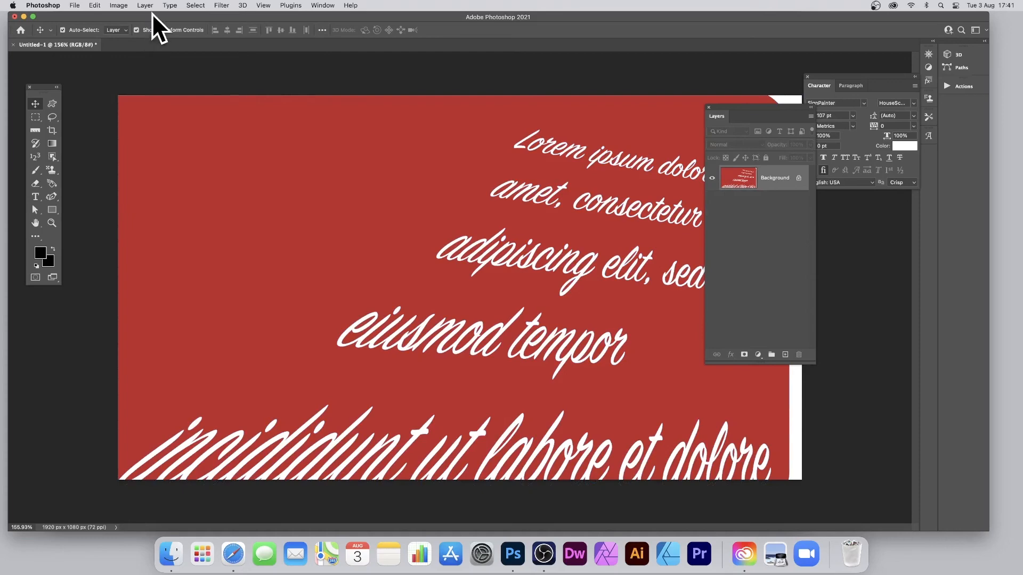
click(90, 4)
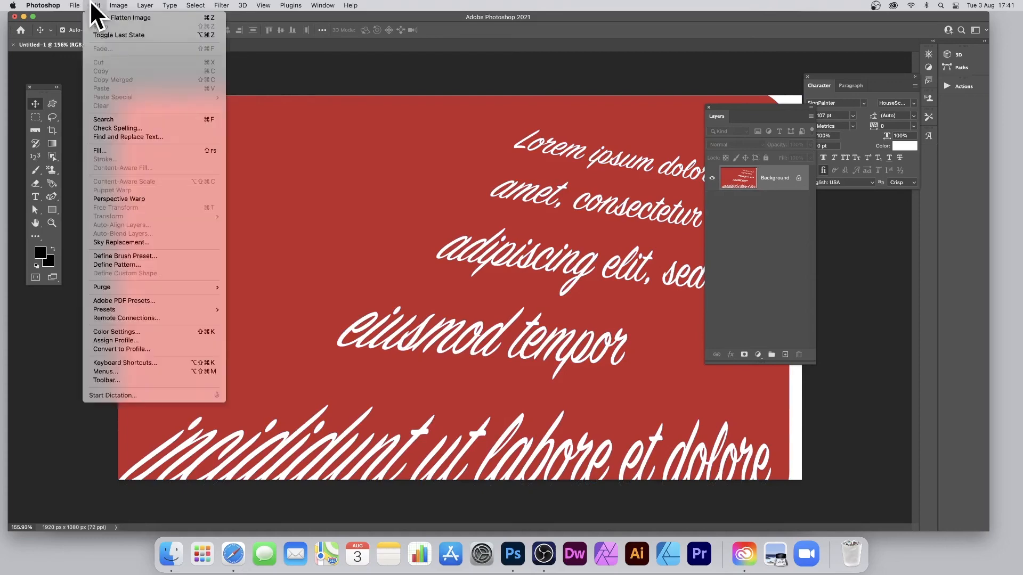
click(143, 265)
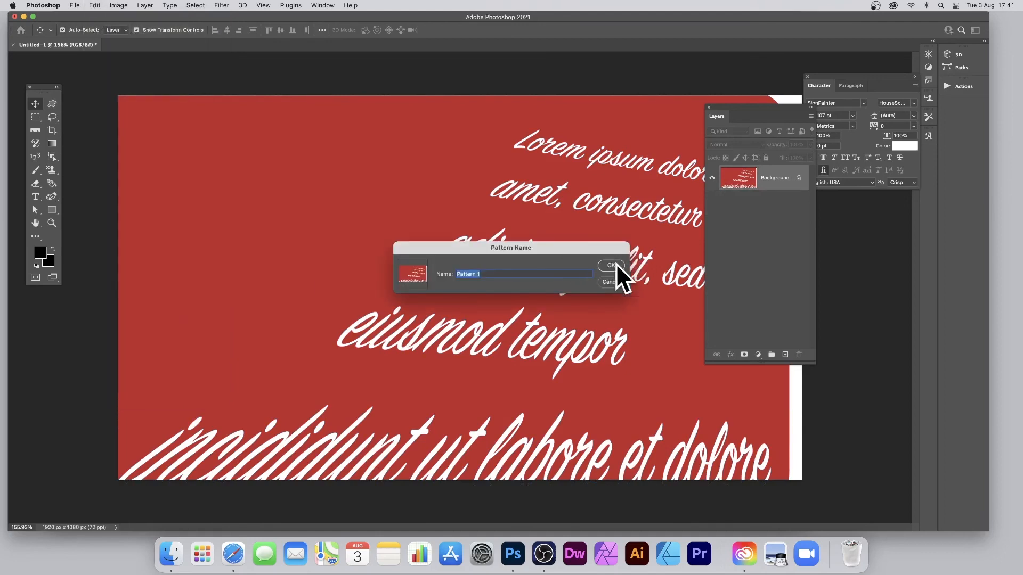
click(611, 265)
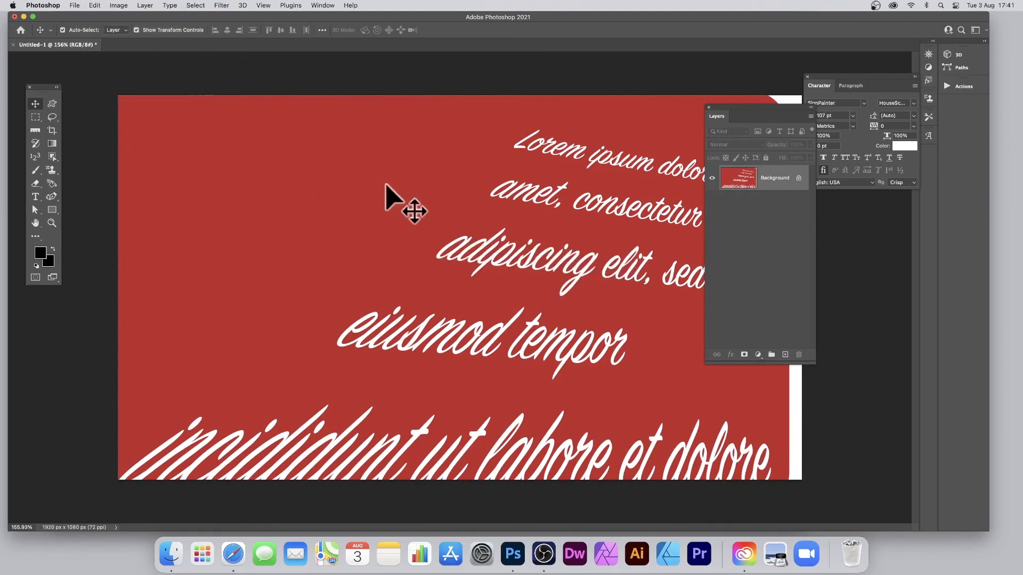
Step: Undo the flattening and delete the enlarged red shape layer
key(super)
key(super+z)
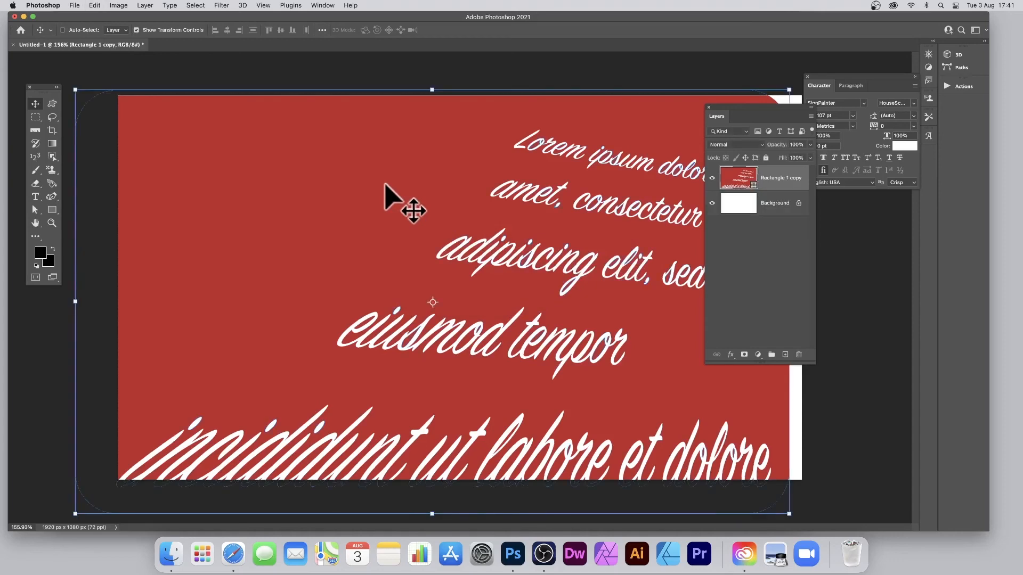
key(Delete)
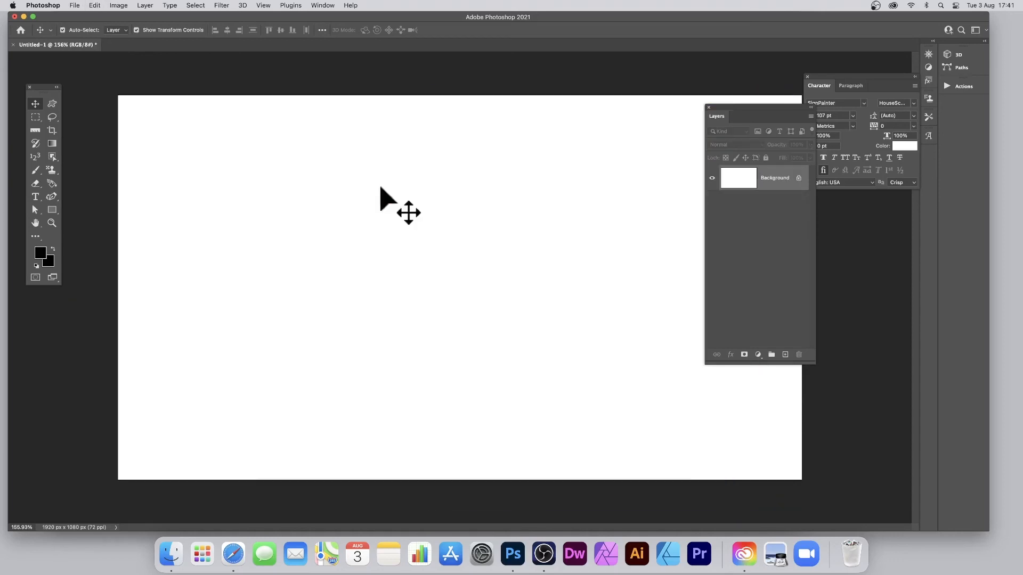
Step: Draw a rectangle shape about 1157 by 772 px filled with the newly defined red text pattern
click(52, 210)
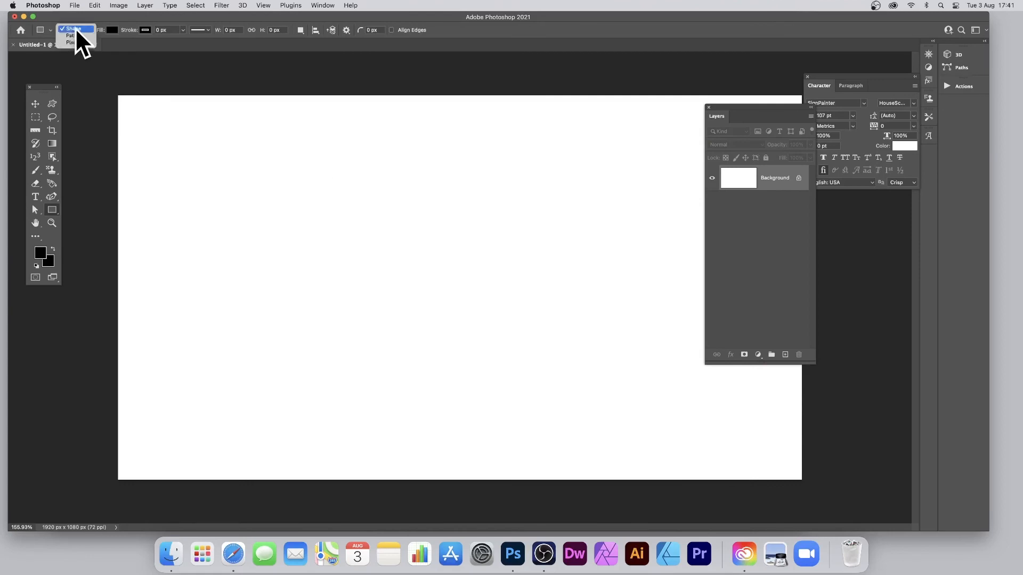
click(74, 30)
click(116, 30)
click(112, 48)
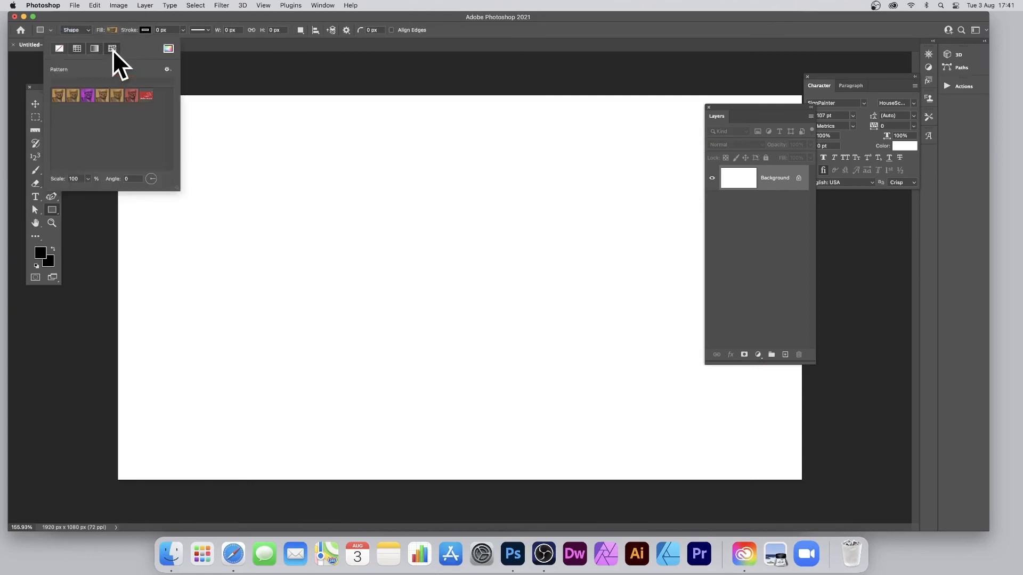
click(145, 97)
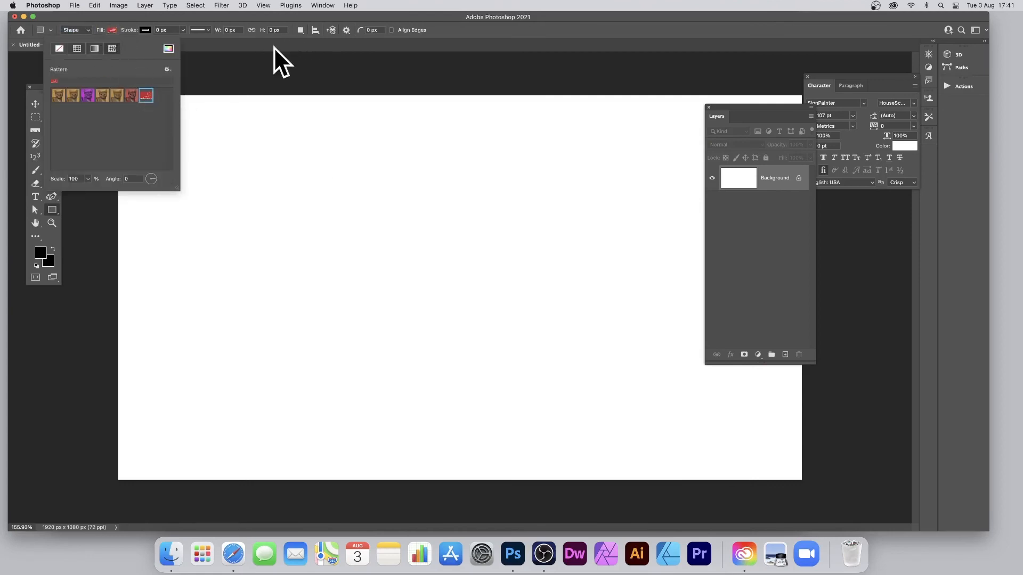
click(277, 56)
drag(182, 126, 595, 400)
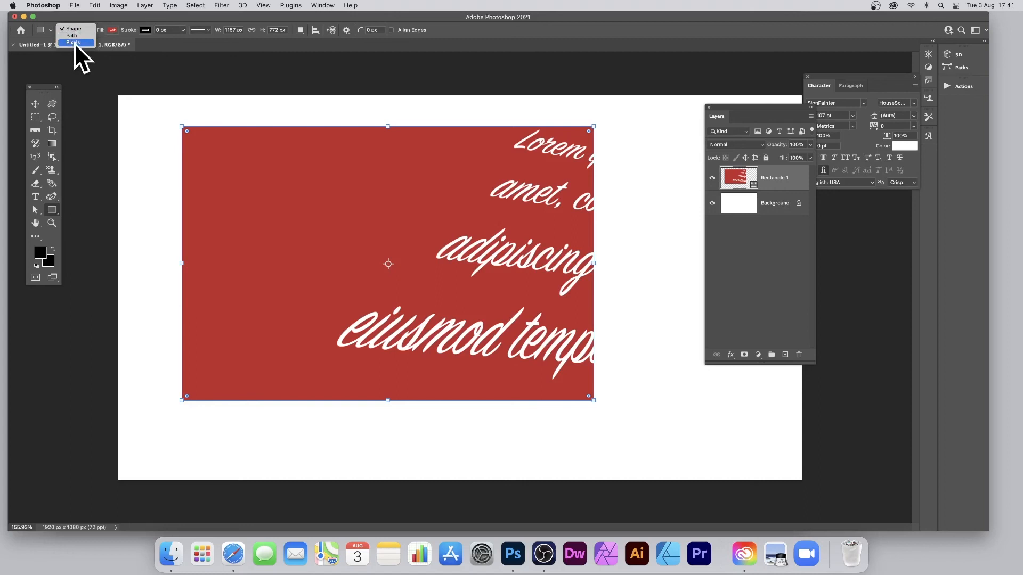
Step: Keep the rectangle tool in Shape mode and delete the pattern-filled rectangle
click(130, 24)
click(395, 40)
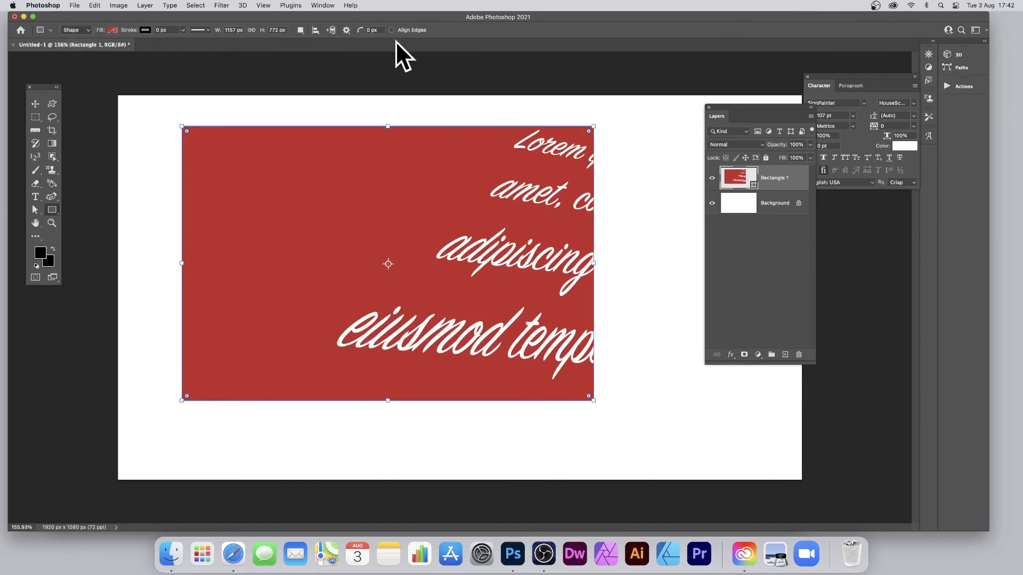
key(Delete)
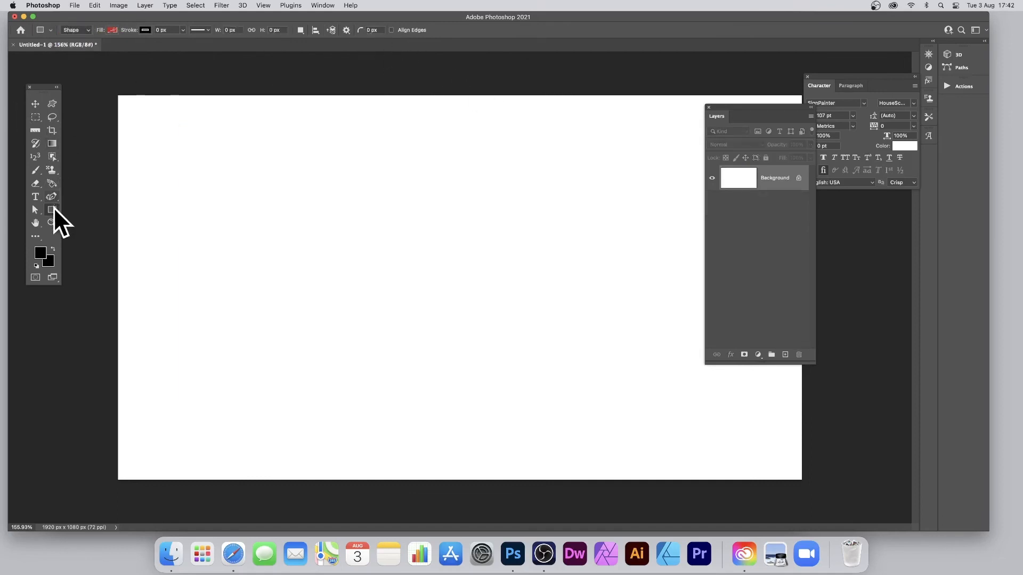